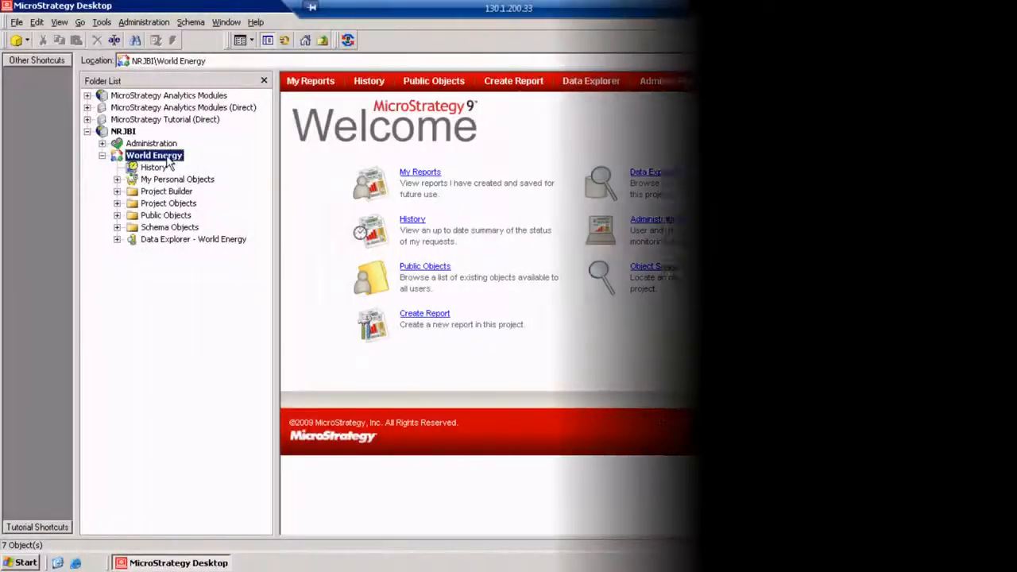
- Open the World Energy project in Architect and accept the automatic metric creation setting that uses the Sum function
{"action": "right_click", "coordinate": [170, 159]}
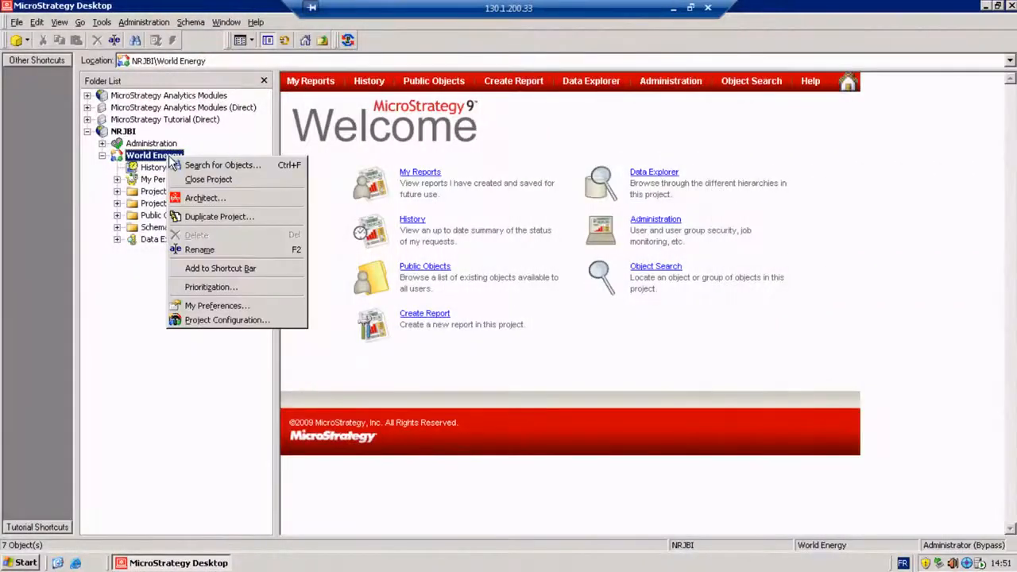
{"action": "left_click", "coordinate": [205, 198]}
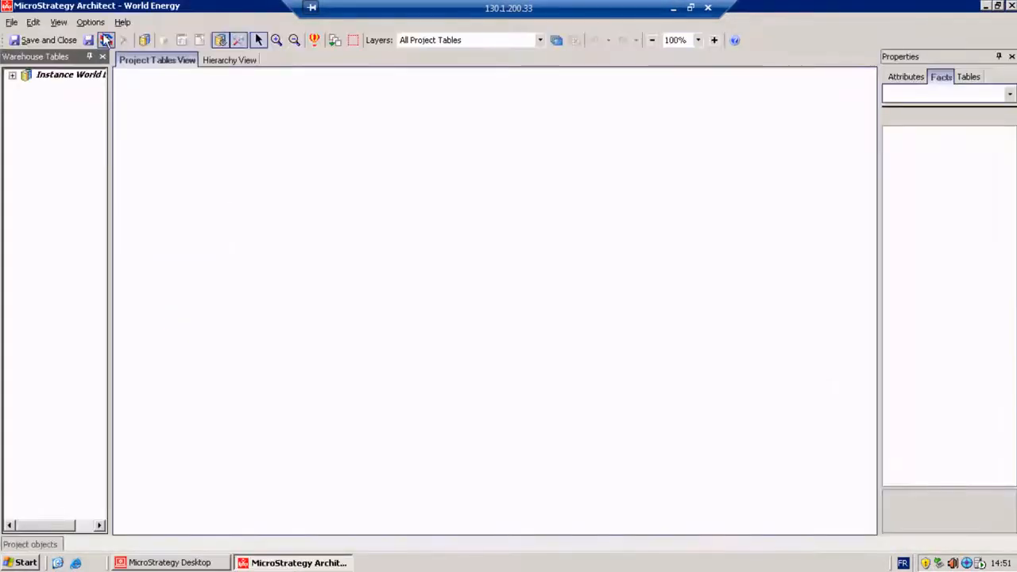
{"action": "left_click", "coordinate": [91, 22]}
{"action": "left_click", "coordinate": [103, 38]}
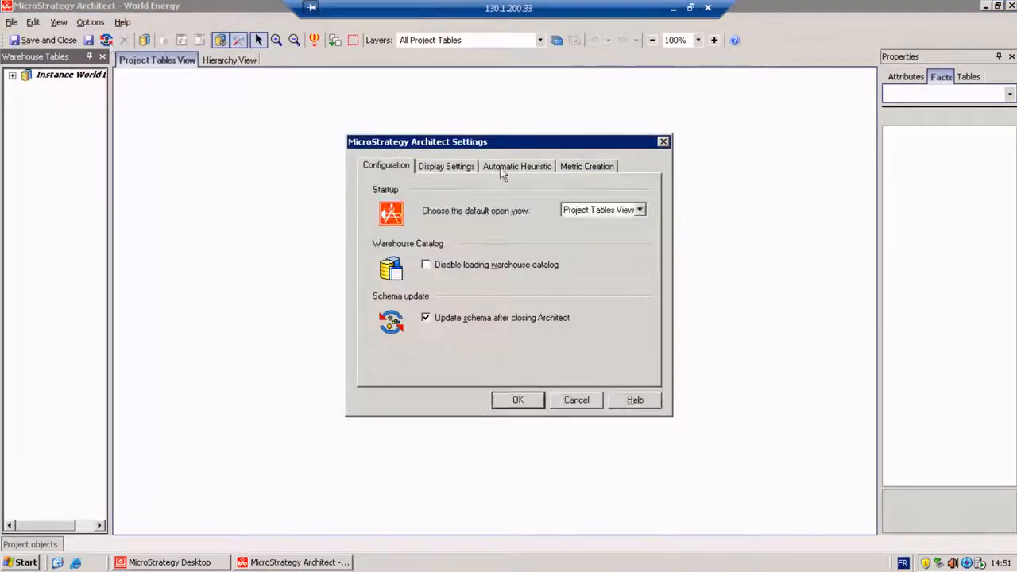
{"action": "left_click", "coordinate": [582, 167]}
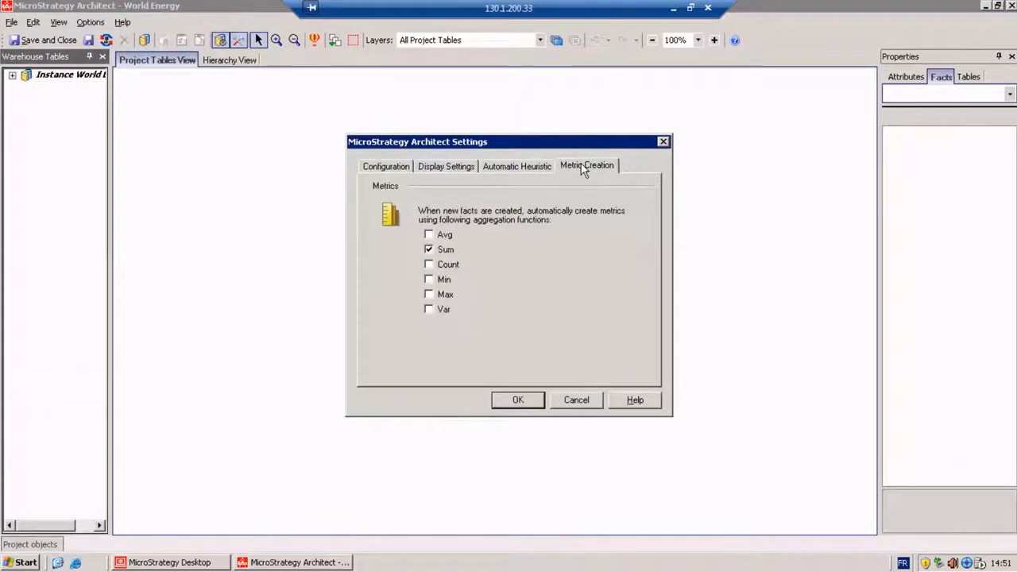
{"action": "left_click", "coordinate": [518, 400]}
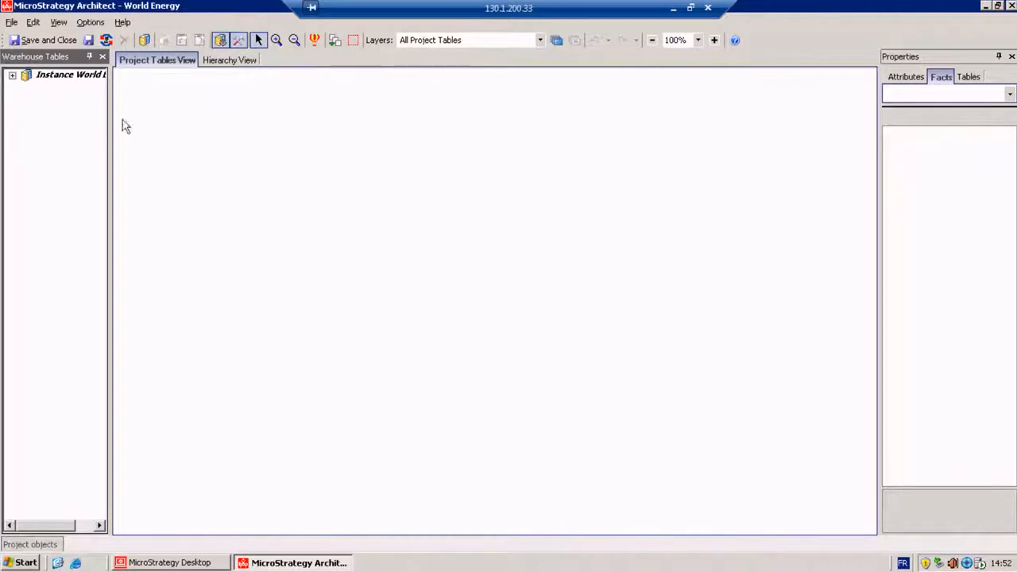
- Add the Données_Energie warehouse table to the project and create the attribute Source from its Source column
{"action": "left_click", "coordinate": [13, 75]}
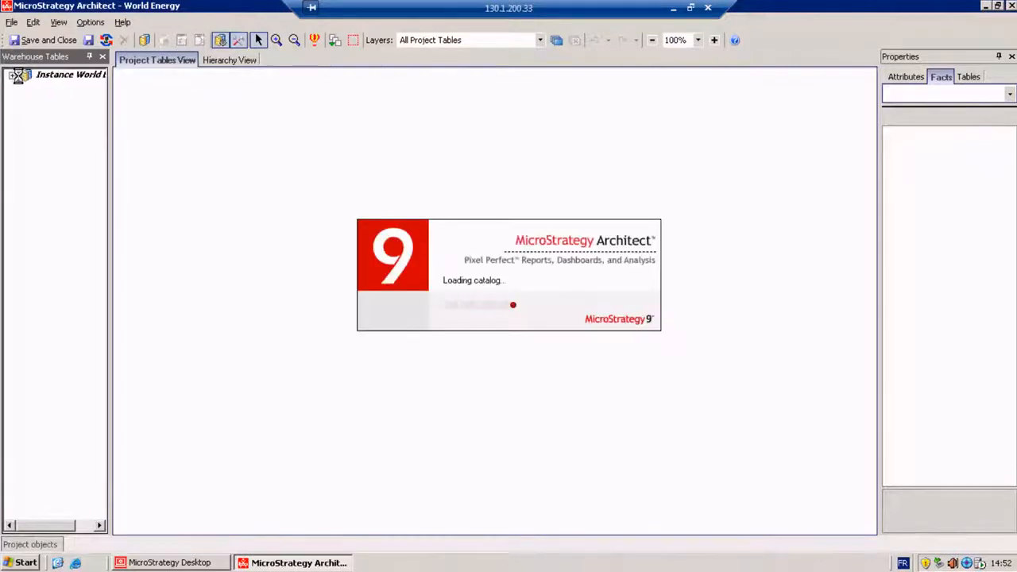
{"action": "left_click_drag", "start_coordinate": [41, 88], "coordinate": [362, 180]}
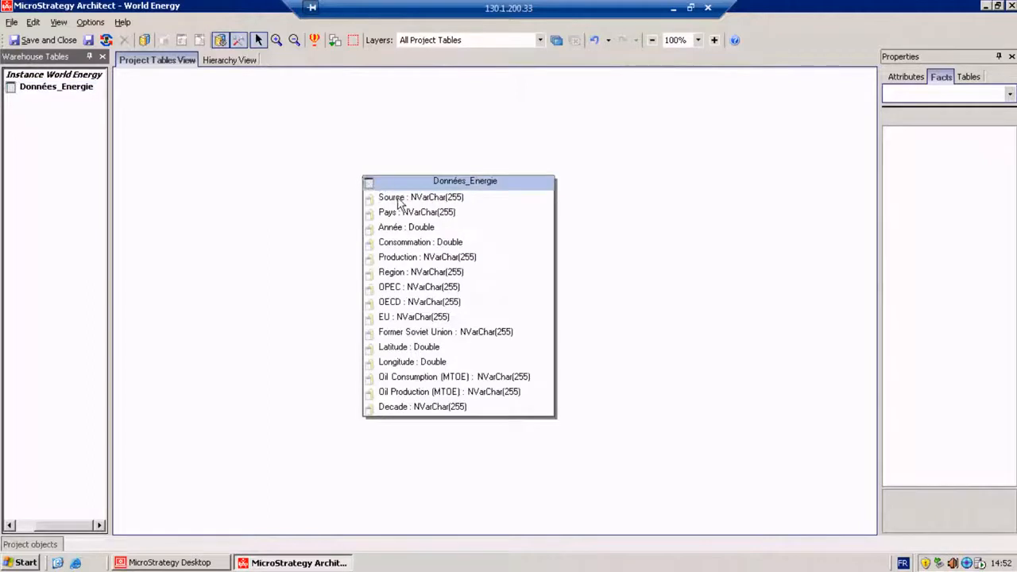
{"action": "right_click", "coordinate": [396, 198]}
{"action": "left_click", "coordinate": [426, 205]}
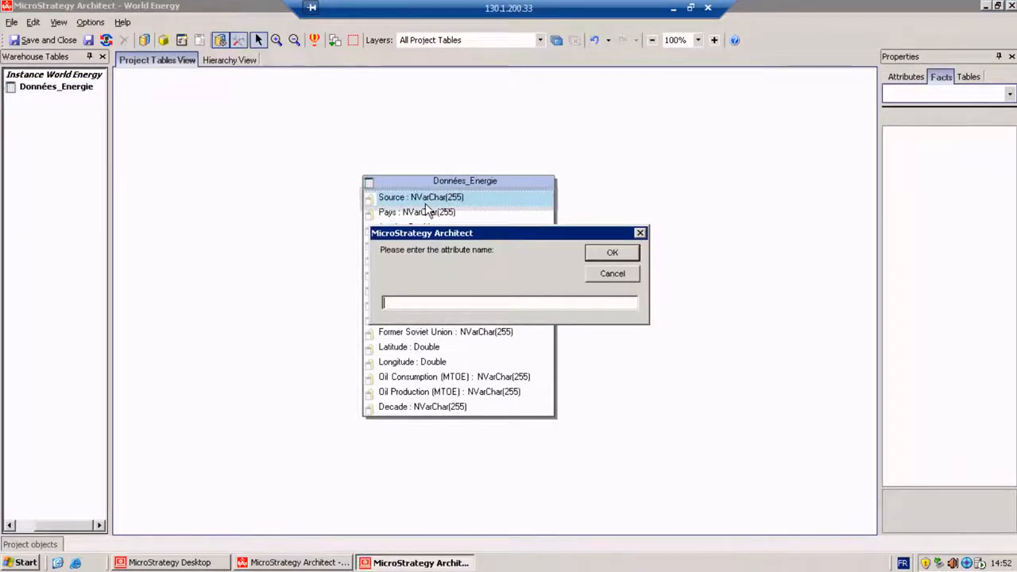
{"action": "key", "text": "Return"}
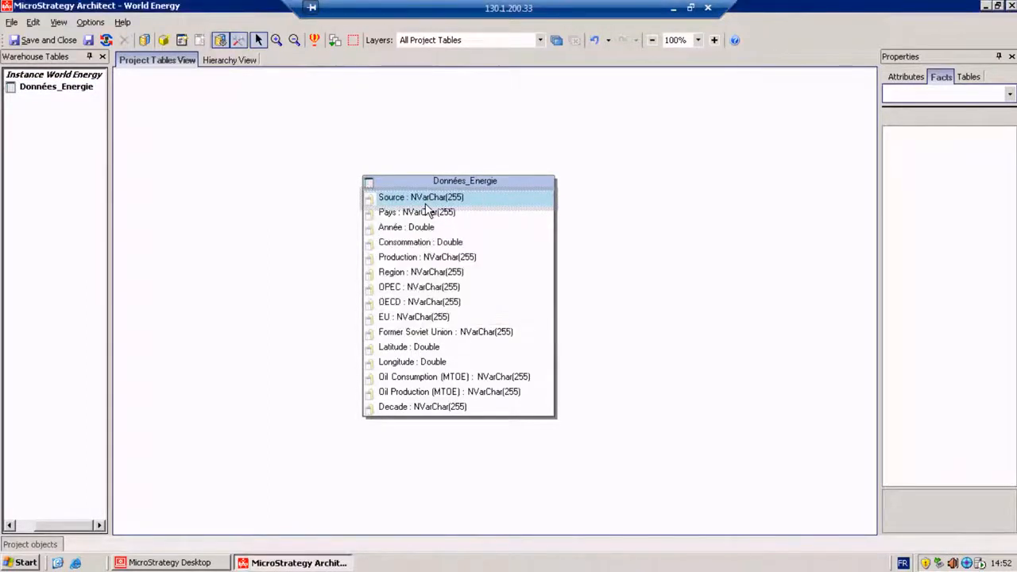
- Create the attributes Pays and Region from the columns of the same names in the Données_Energie table
{"action": "right_click", "coordinate": [427, 203]}
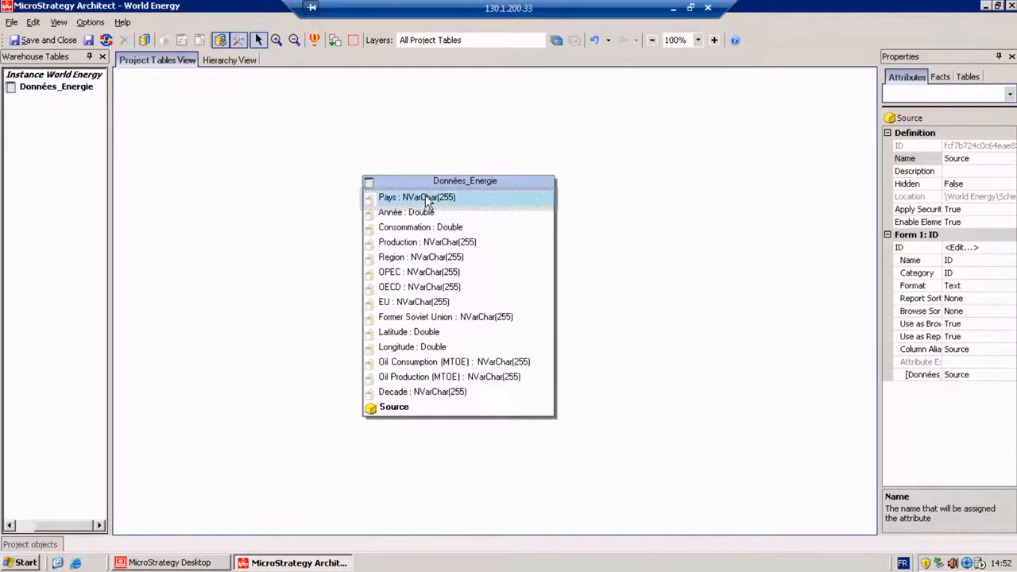
{"action": "left_click", "coordinate": [453, 207]}
{"action": "type", "text": "Pays"}
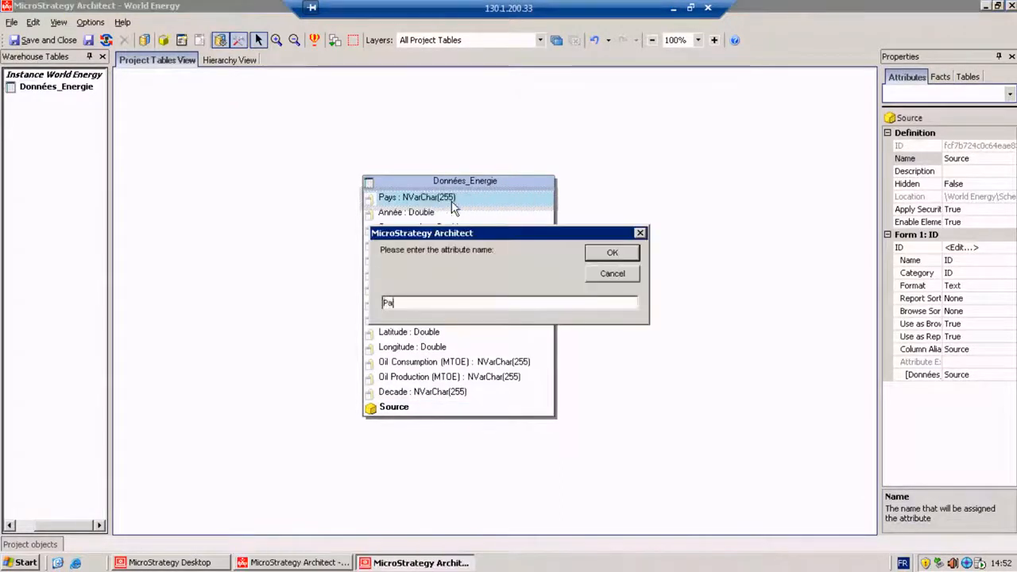
{"action": "key", "text": "Return"}
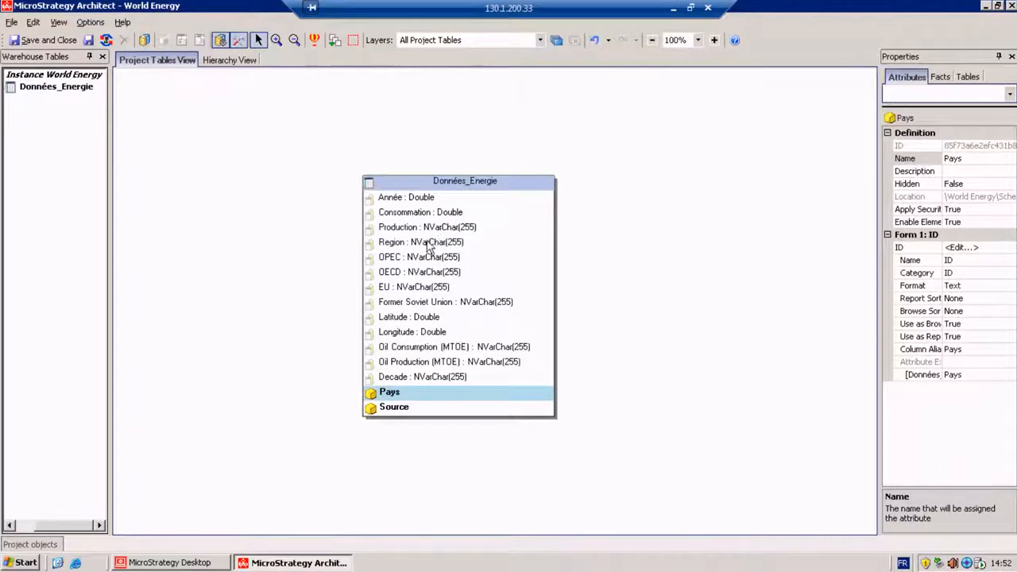
{"action": "right_click", "coordinate": [426, 242]}
{"action": "left_click", "coordinate": [449, 251]}
{"action": "type", "text": "Region"}
{"action": "key", "text": "Return"}
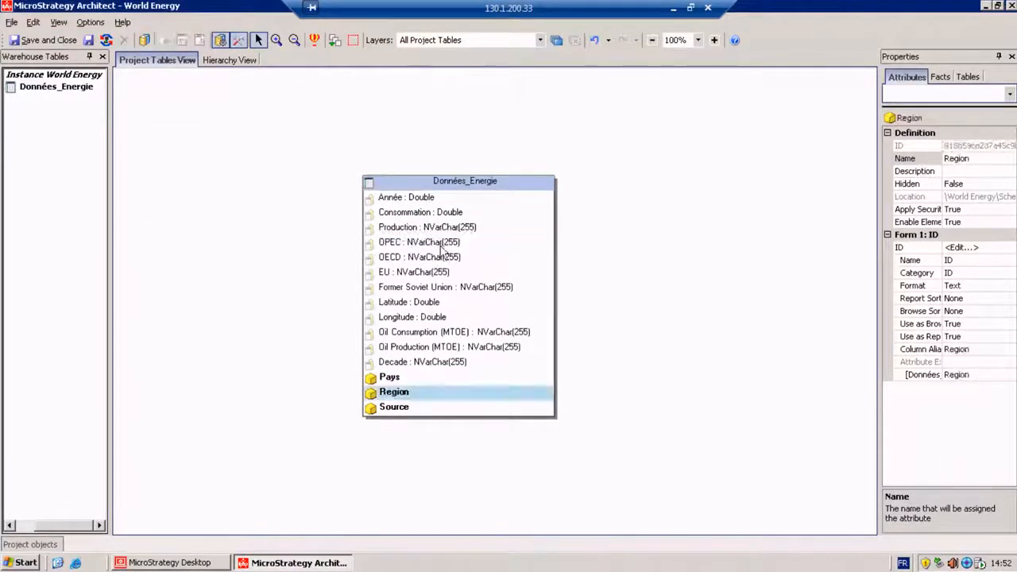
- Create the attribute Année from the Année column and the attribute Décade from the Decade column of Données_Energie
{"action": "left_click", "coordinate": [424, 199]}
{"action": "right_click", "coordinate": [424, 200]}
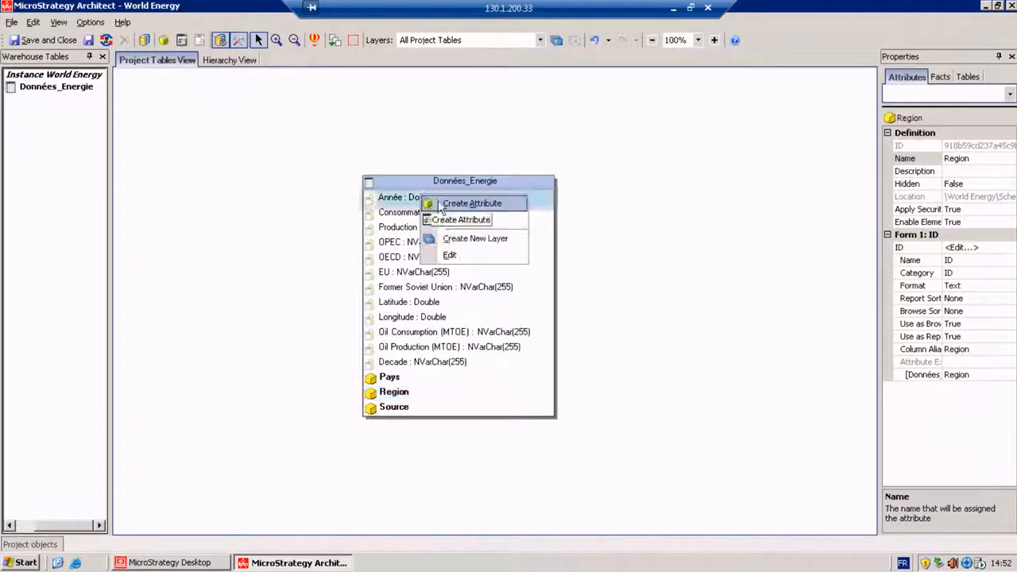
{"action": "left_click", "coordinate": [445, 207]}
{"action": "type", "text": "Année"}
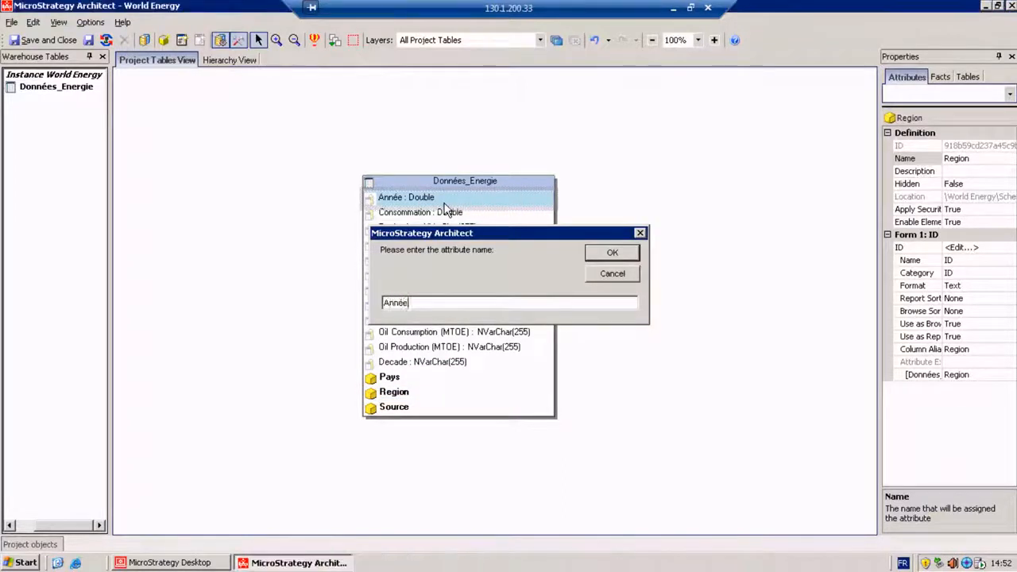
{"action": "key", "text": "Return"}
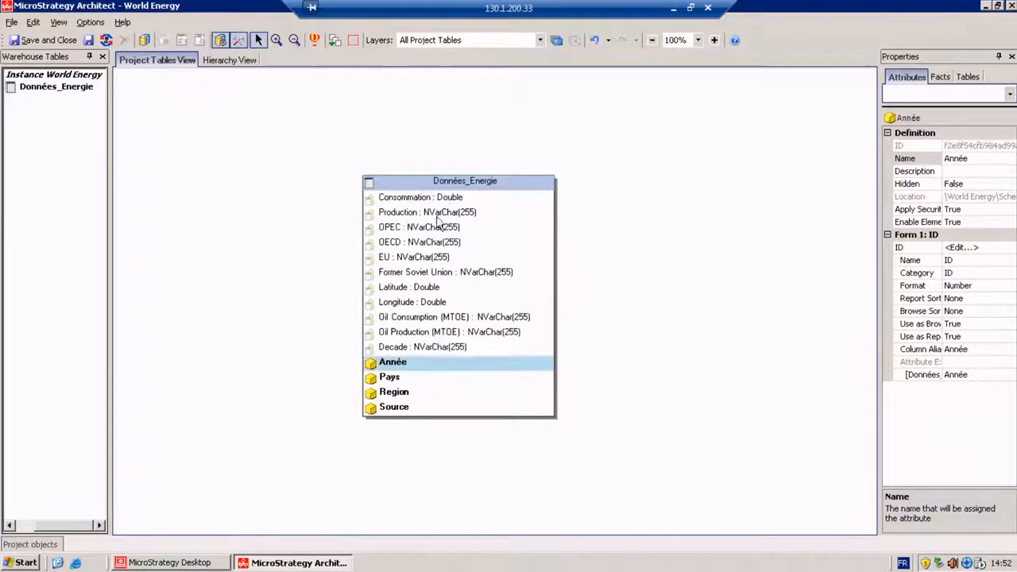
{"action": "right_click", "coordinate": [421, 346]}
{"action": "left_click", "coordinate": [460, 350]}
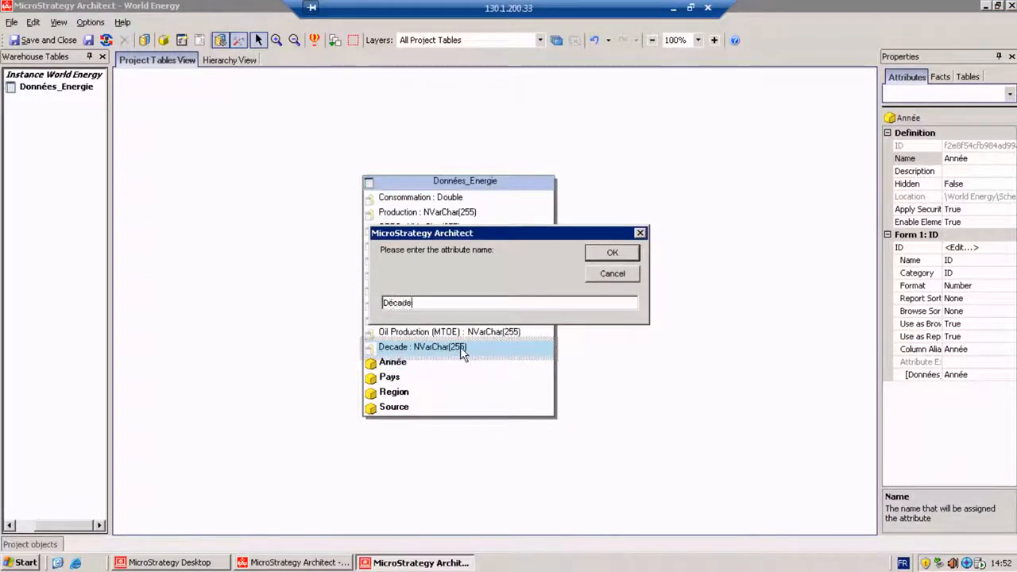
{"action": "key", "text": "Return"}
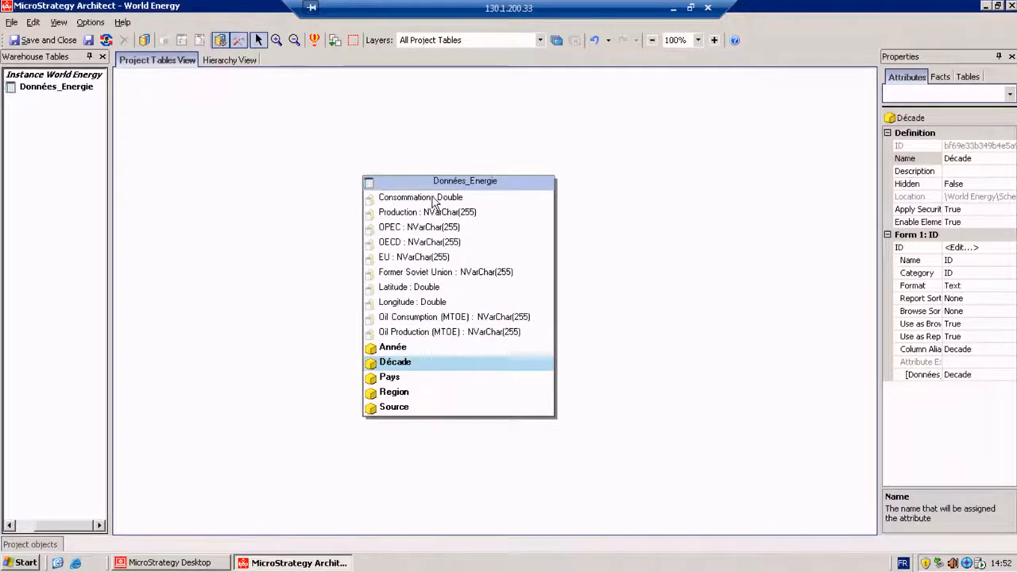
- Create the facts Consommation and Production from the columns of the same names in the Données_Energie table
{"action": "right_click", "coordinate": [434, 204]}
{"action": "left_click", "coordinate": [457, 218]}
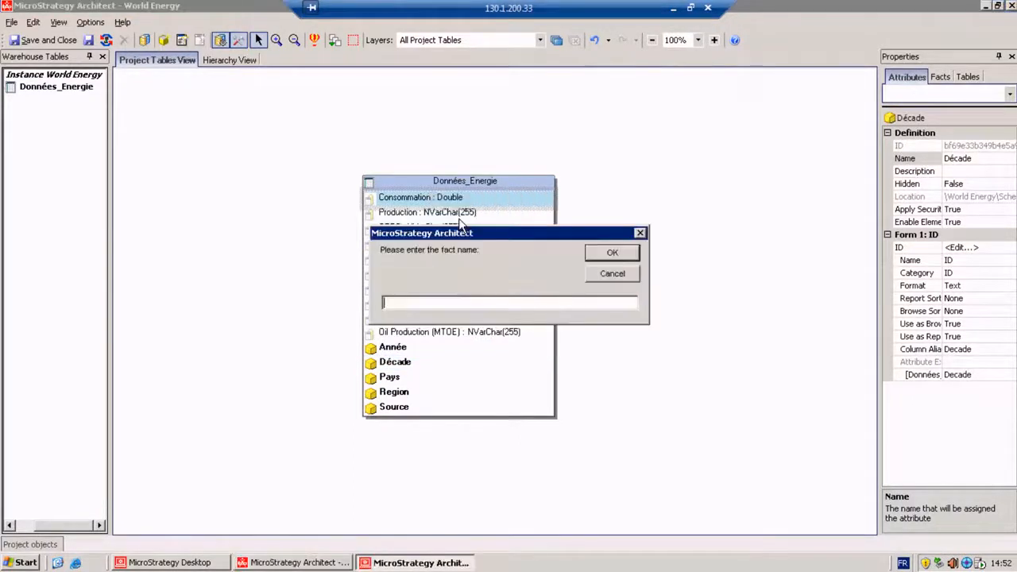
{"action": "type", "text": "Consommation"}
{"action": "key", "text": "Return"}
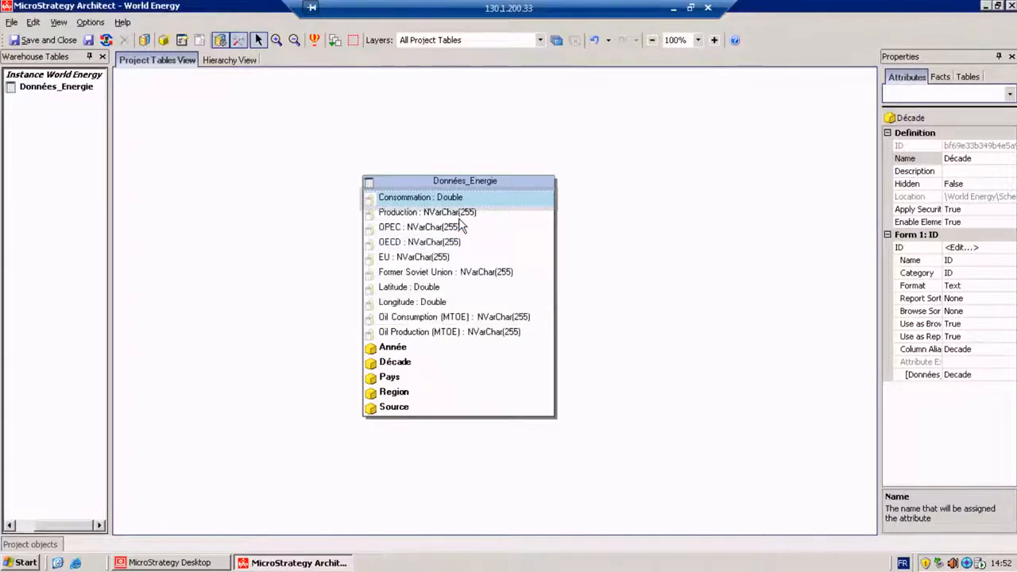
{"action": "left_click", "coordinate": [436, 200]}
{"action": "right_click", "coordinate": [435, 201]}
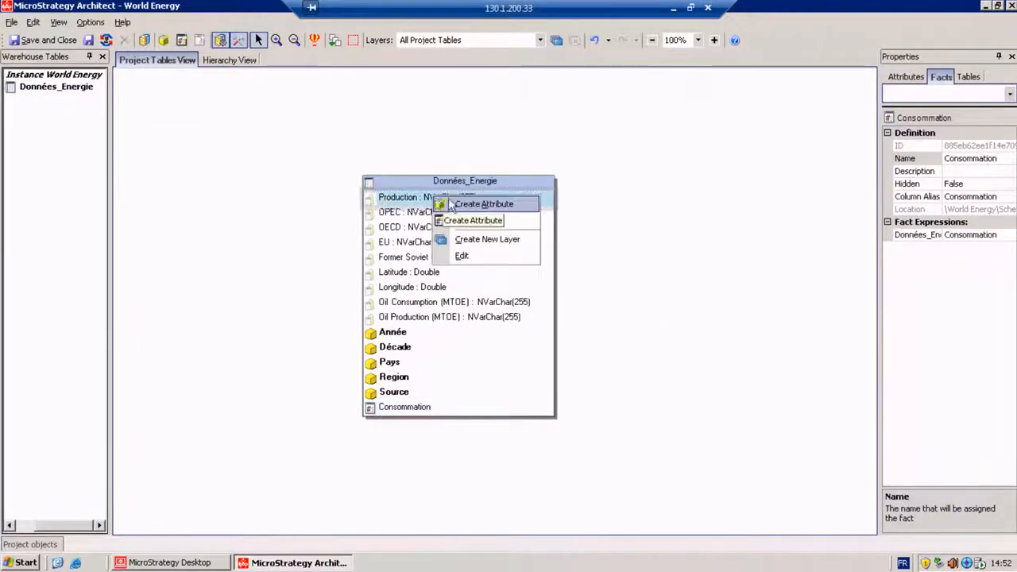
{"action": "left_click", "coordinate": [469, 220]}
{"action": "type", "text": "Production"}
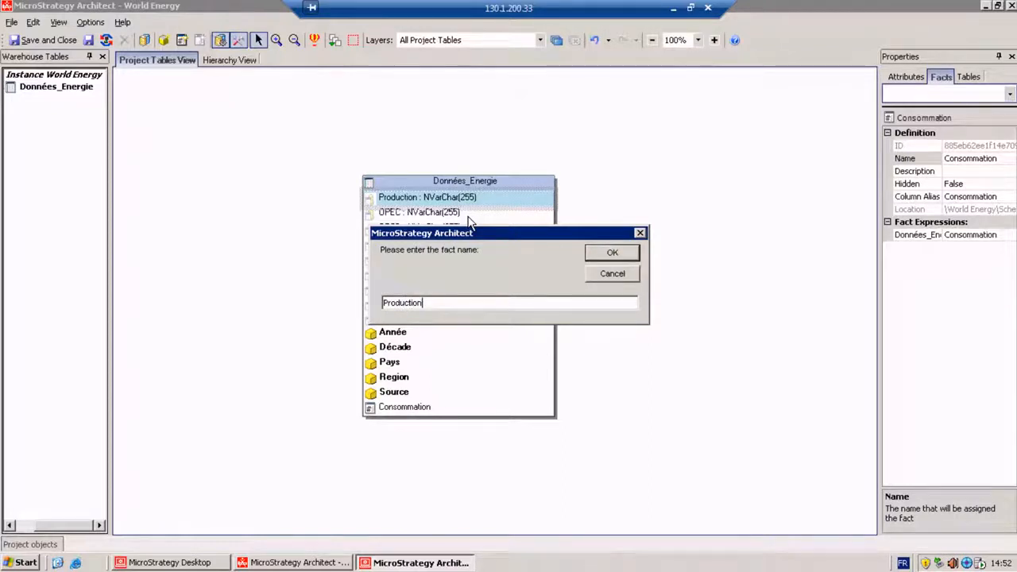
{"action": "key", "text": "Return"}
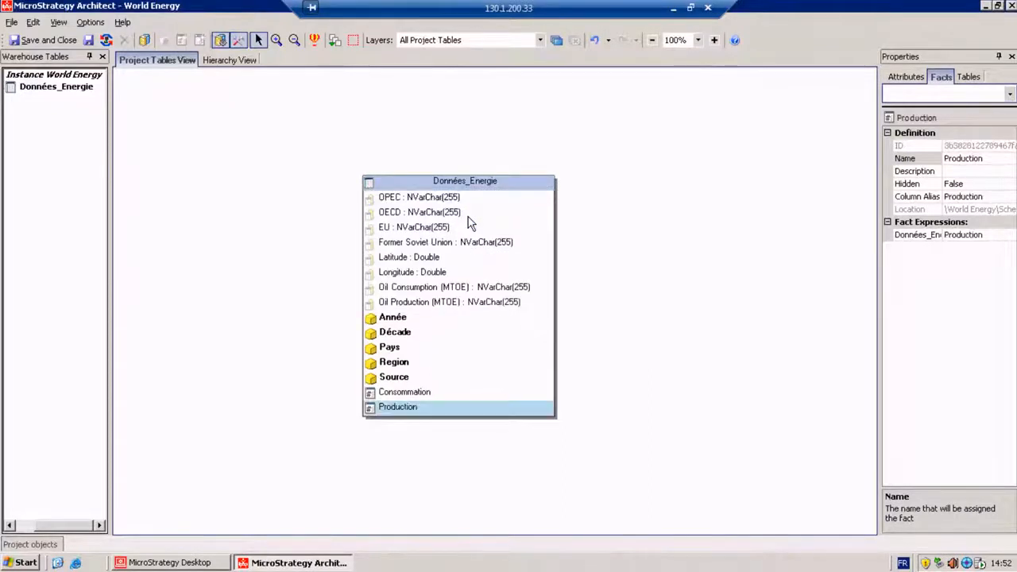
- In the system hierarchy, relate Region as parent of Pays and Décade as parent of Année, and auto-arrange the attributes
{"action": "left_click", "coordinate": [224, 62]}
{"action": "left_click_drag", "start_coordinate": [167, 167], "coordinate": [115, 173]}
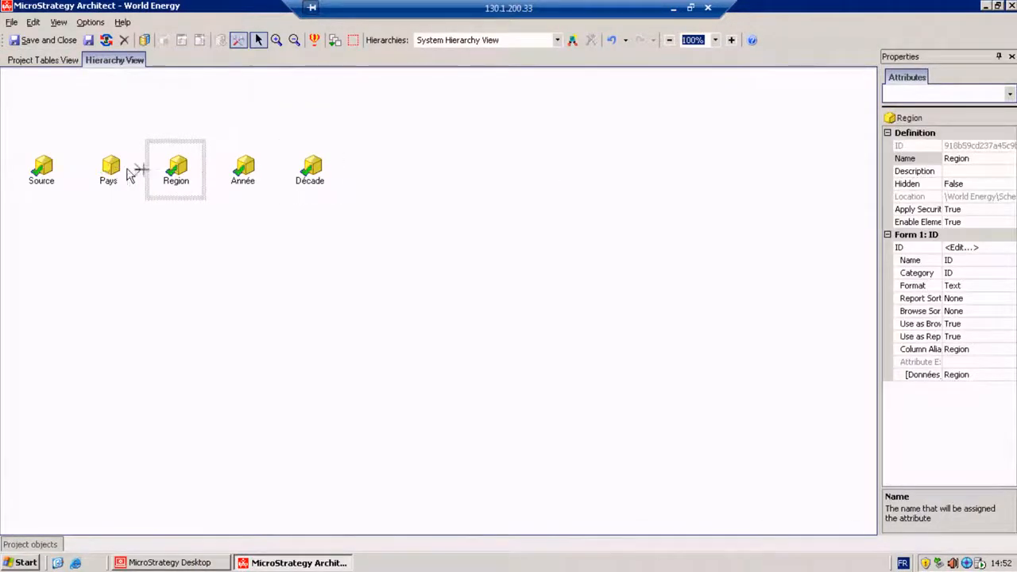
{"action": "left_click_drag", "start_coordinate": [308, 168], "coordinate": [248, 174]}
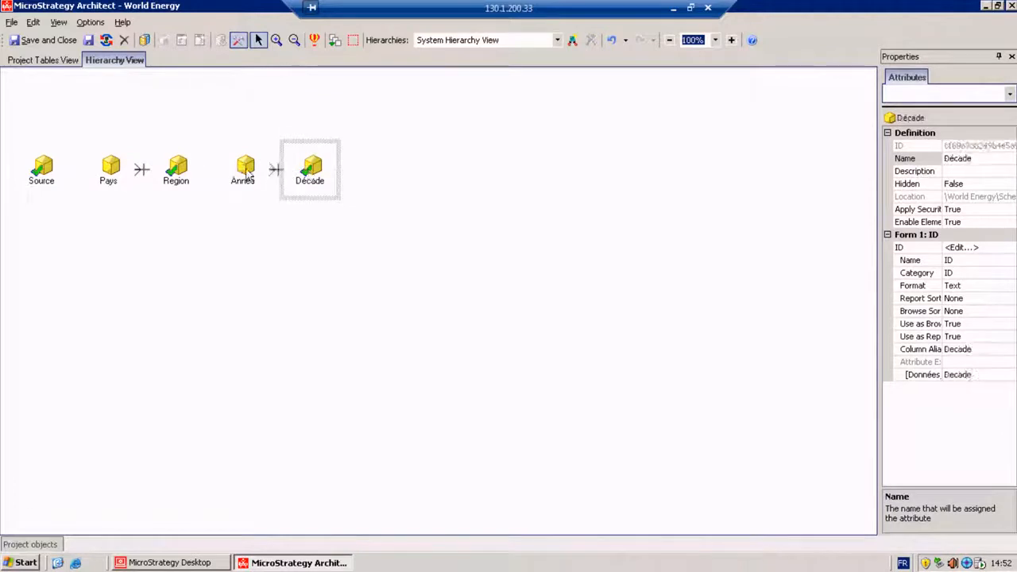
{"action": "left_click", "coordinate": [334, 41]}
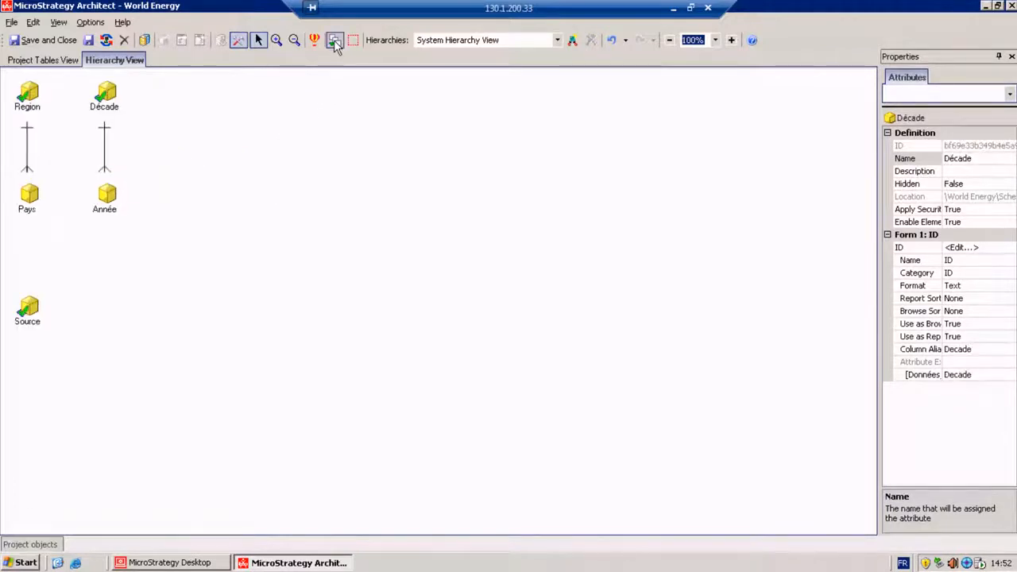
- Save and close the Architect project, updating the schema's logical information, table keys, fact entry levels and logical sizes
{"action": "left_click", "coordinate": [54, 42]}
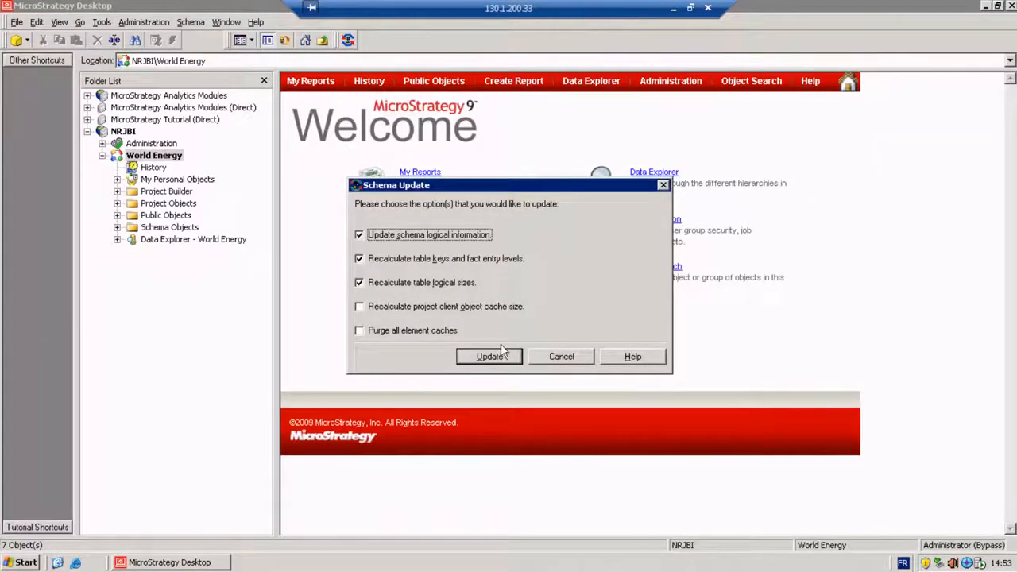
{"action": "left_click", "coordinate": [490, 357]}
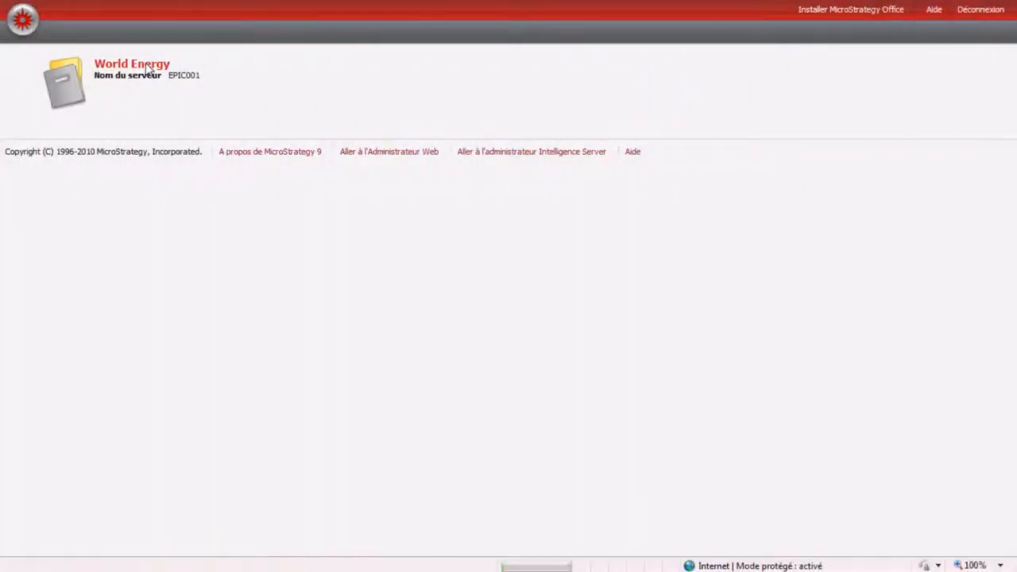
- In MicroStrategy Web, open the World Energy project and create a blank report in design mode
{"action": "left_click", "coordinate": [147, 68]}
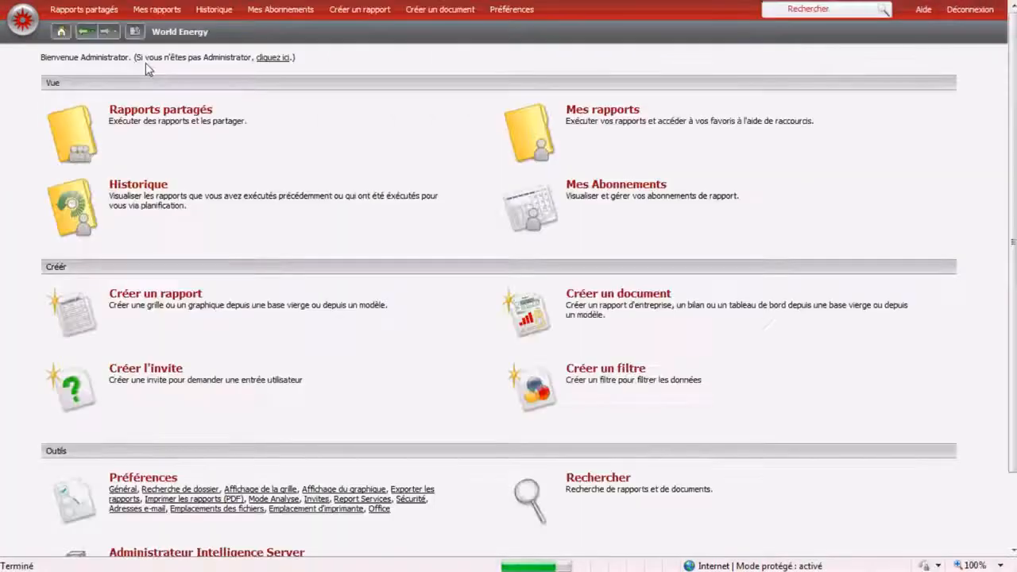
{"action": "left_click", "coordinate": [182, 297]}
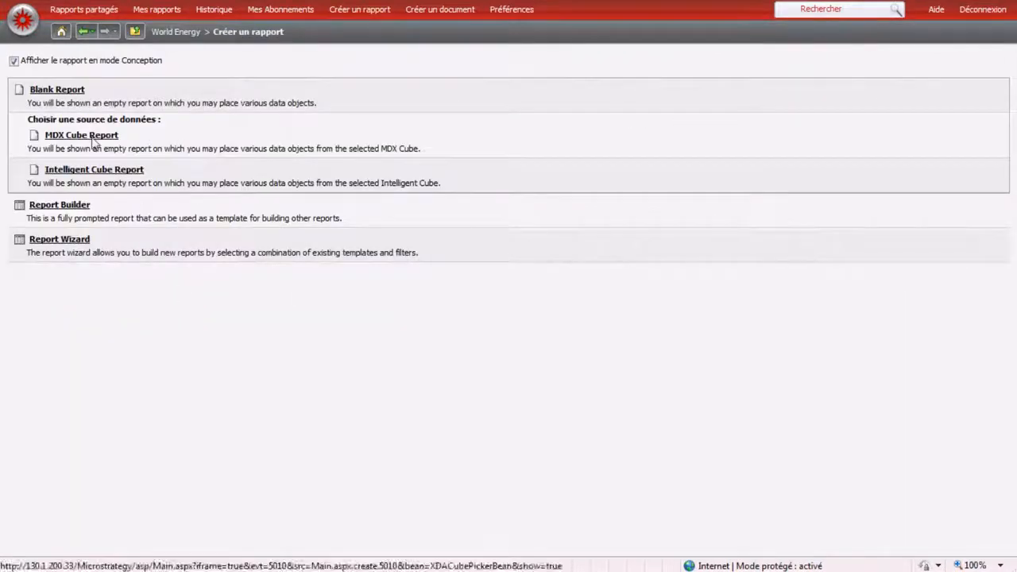
{"action": "left_click", "coordinate": [66, 91]}
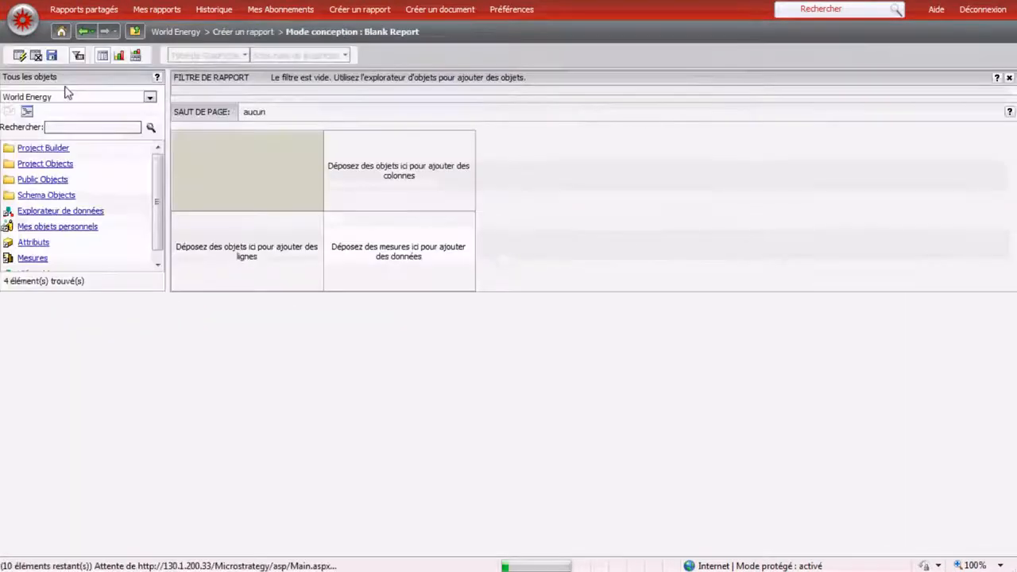
- Add the attributes Region, Pays, Décade and Source to the rows of the blank report
{"action": "left_click", "coordinate": [43, 230]}
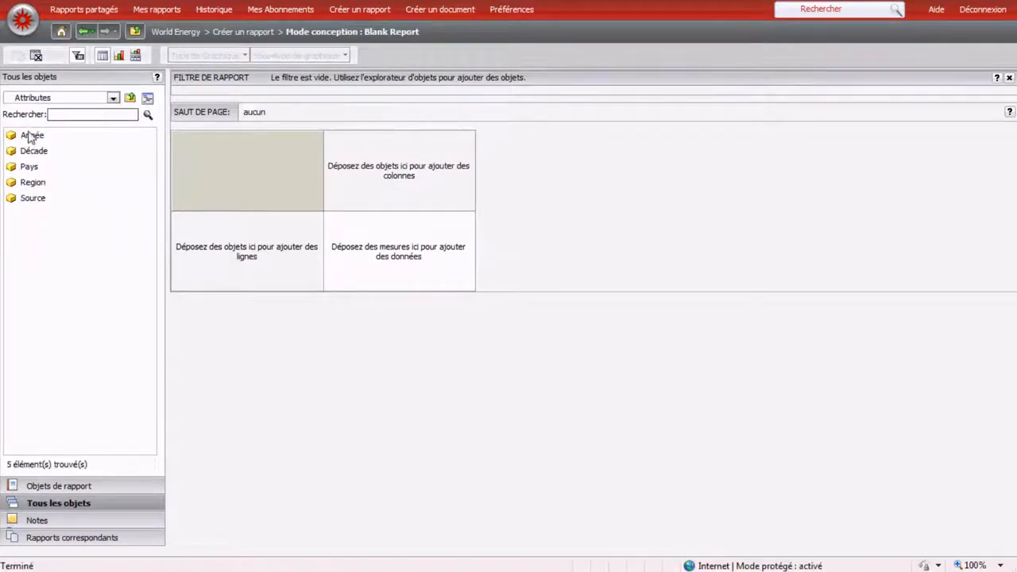
{"action": "double_click", "coordinate": [32, 184]}
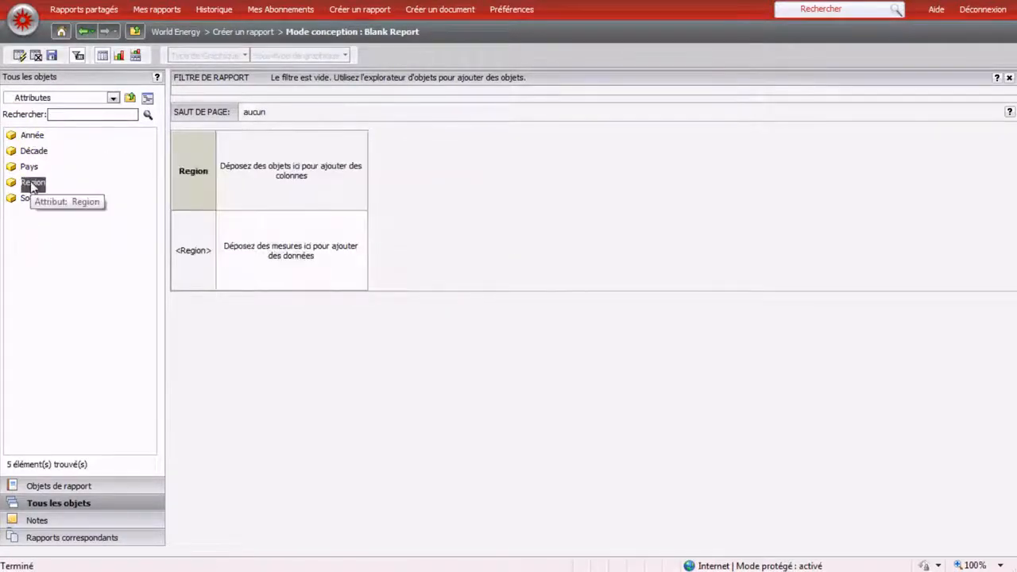
{"action": "double_click", "coordinate": [30, 168]}
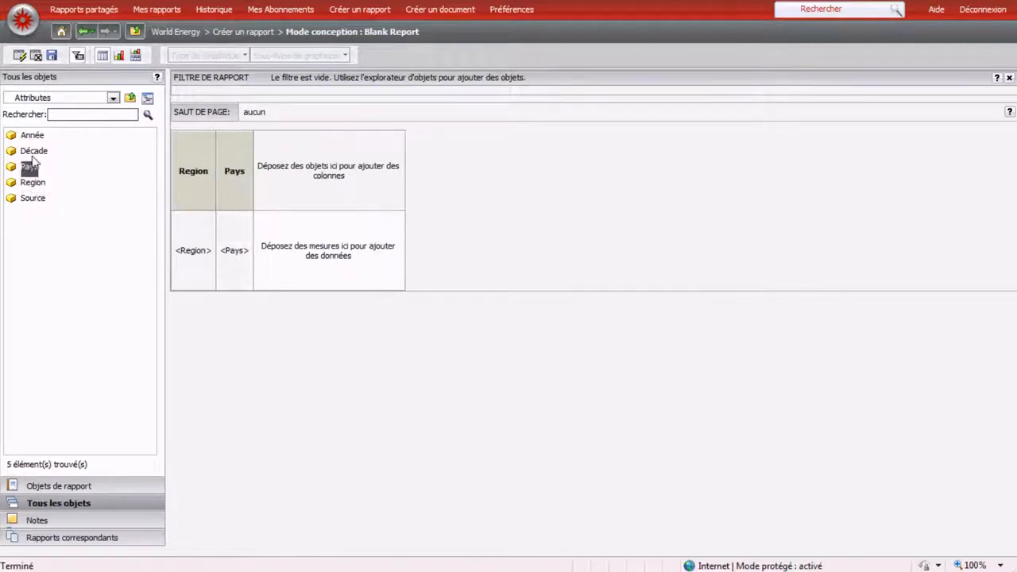
{"action": "double_click", "coordinate": [34, 152]}
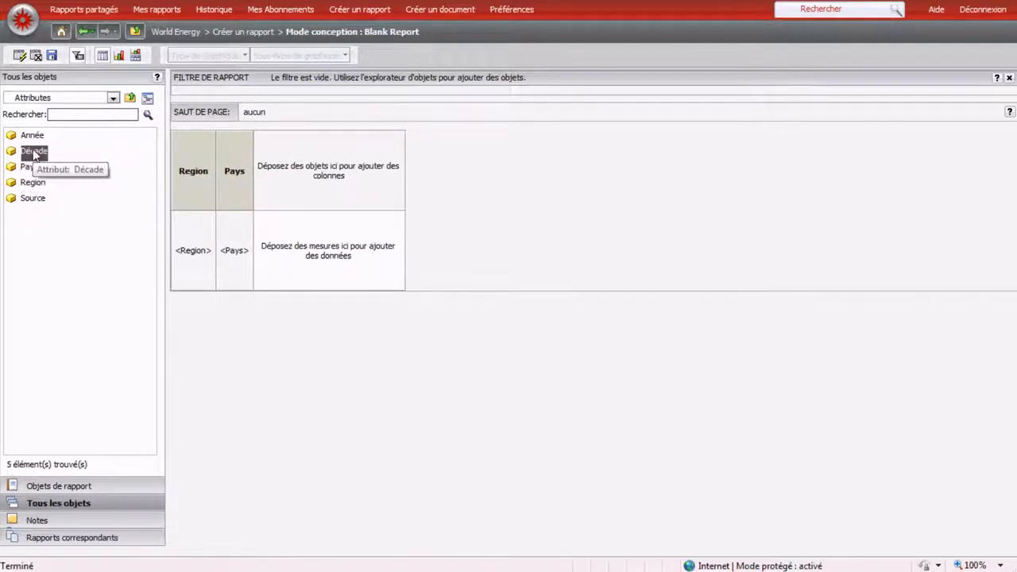
{"action": "double_click", "coordinate": [36, 199]}
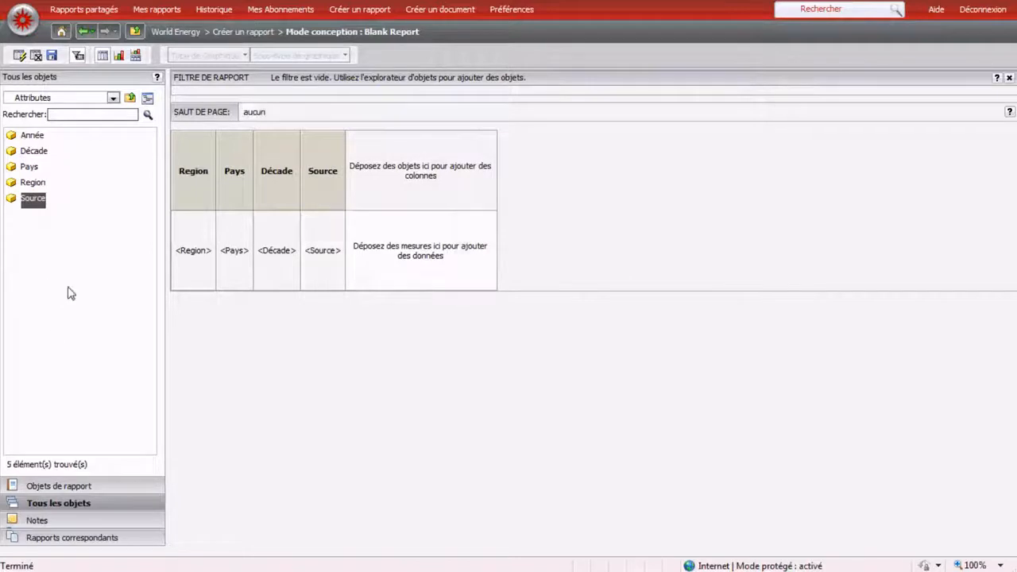
- Add the metrics Consommation and Production to the report and run it
{"action": "left_click", "coordinate": [131, 98]}
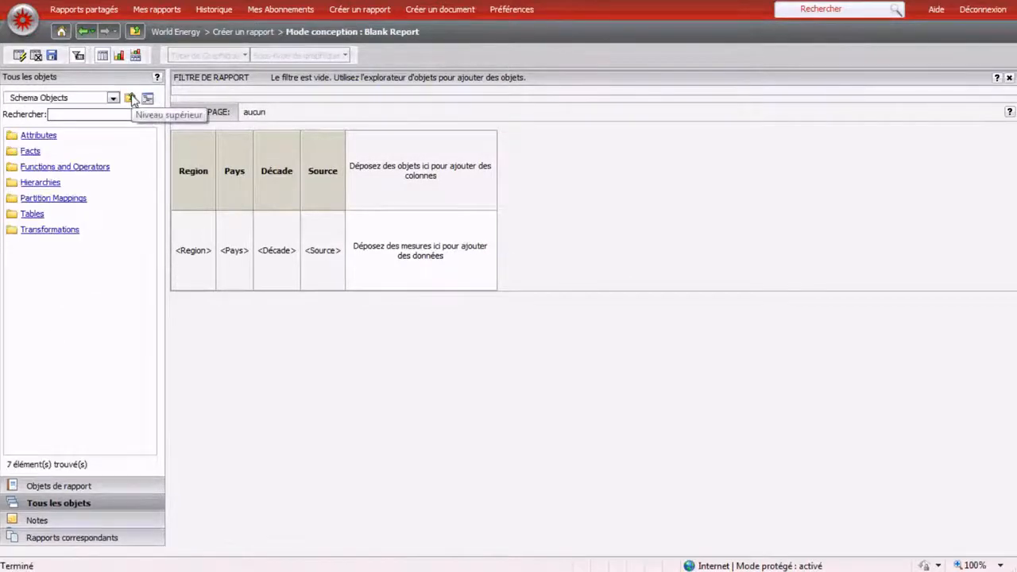
{"action": "left_click", "coordinate": [130, 98]}
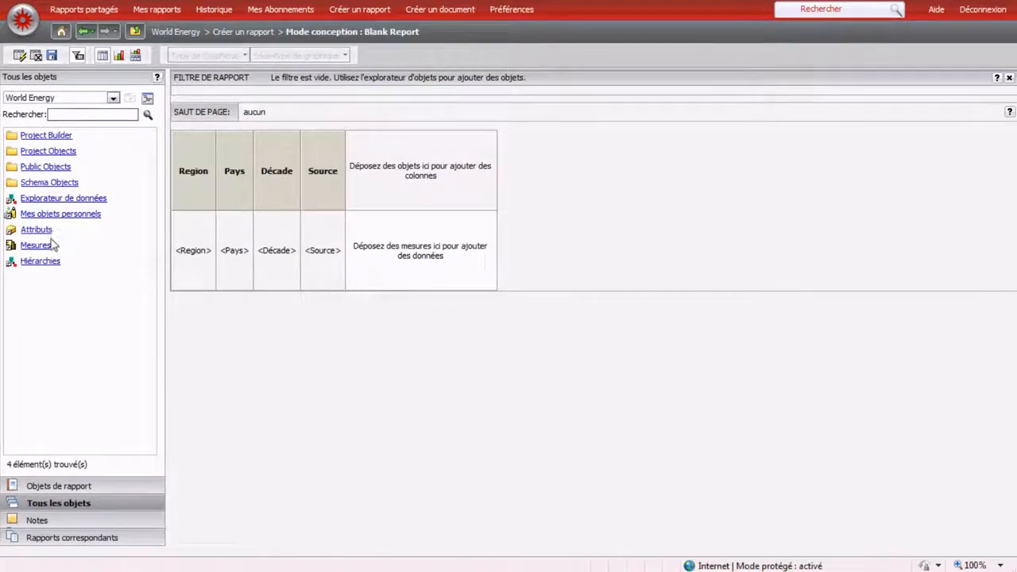
{"action": "left_click", "coordinate": [45, 247]}
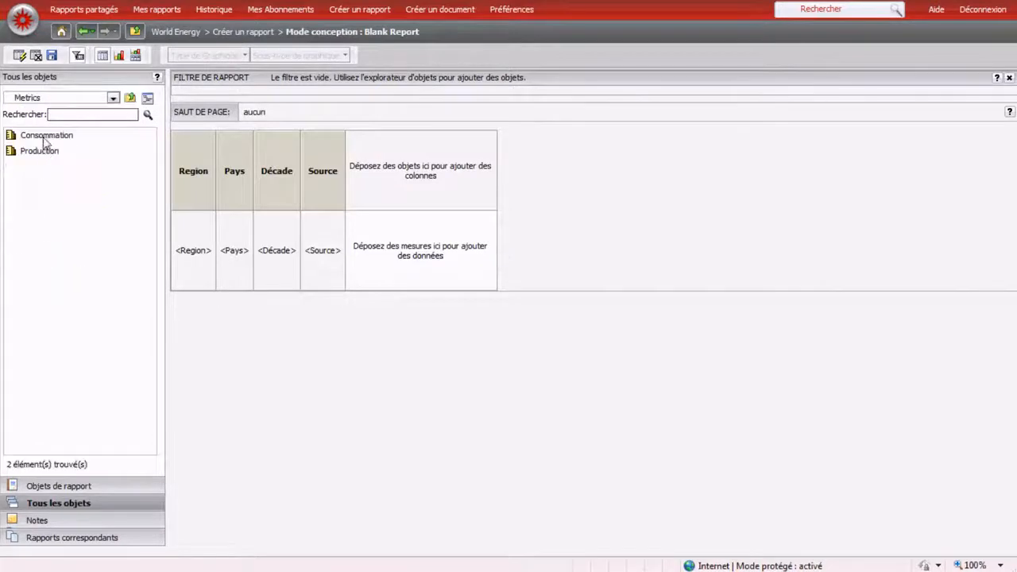
{"action": "double_click", "coordinate": [45, 139]}
{"action": "left_click", "coordinate": [45, 152]}
{"action": "double_click", "coordinate": [45, 154]}
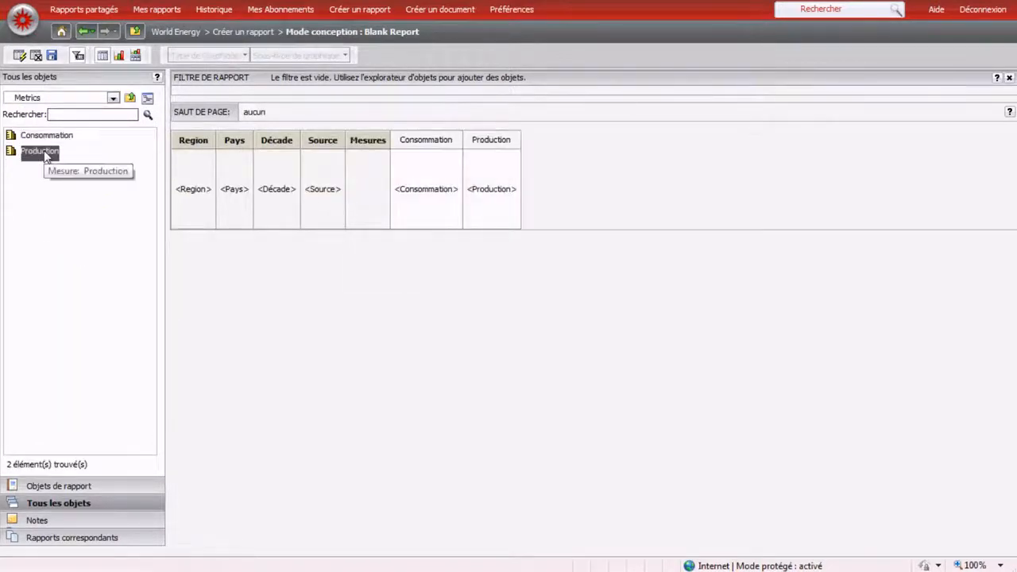
{"action": "left_click", "coordinate": [20, 55]}
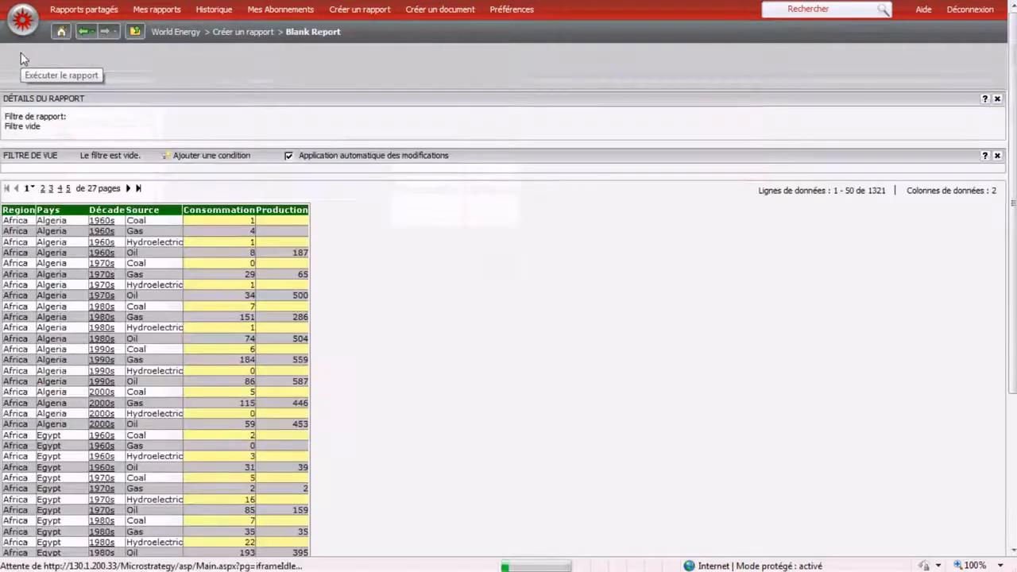
- Apply a view filter on Décade that keeps only the 1990s
{"action": "right_click", "coordinate": [109, 209]}
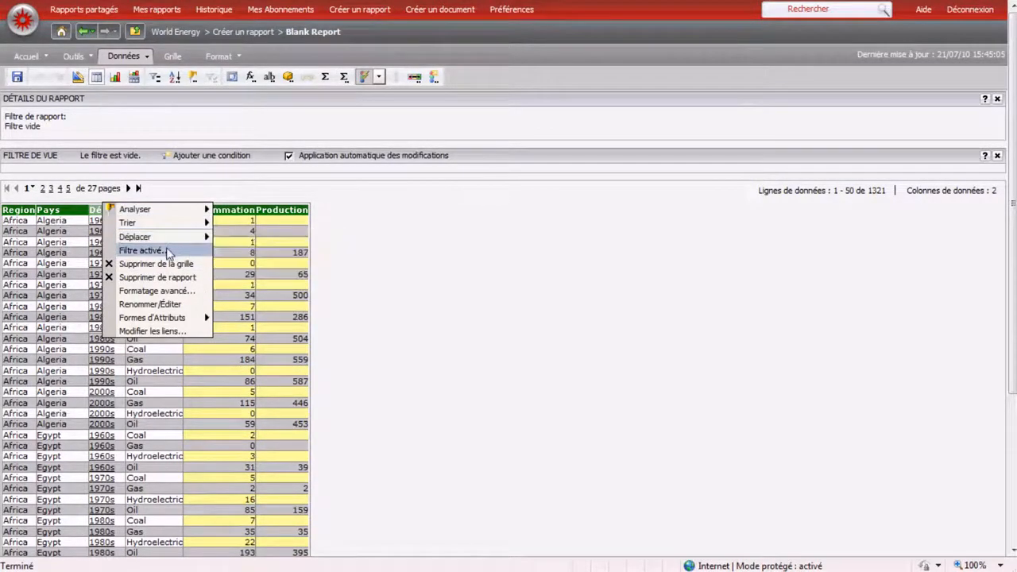
{"action": "left_click", "coordinate": [168, 252]}
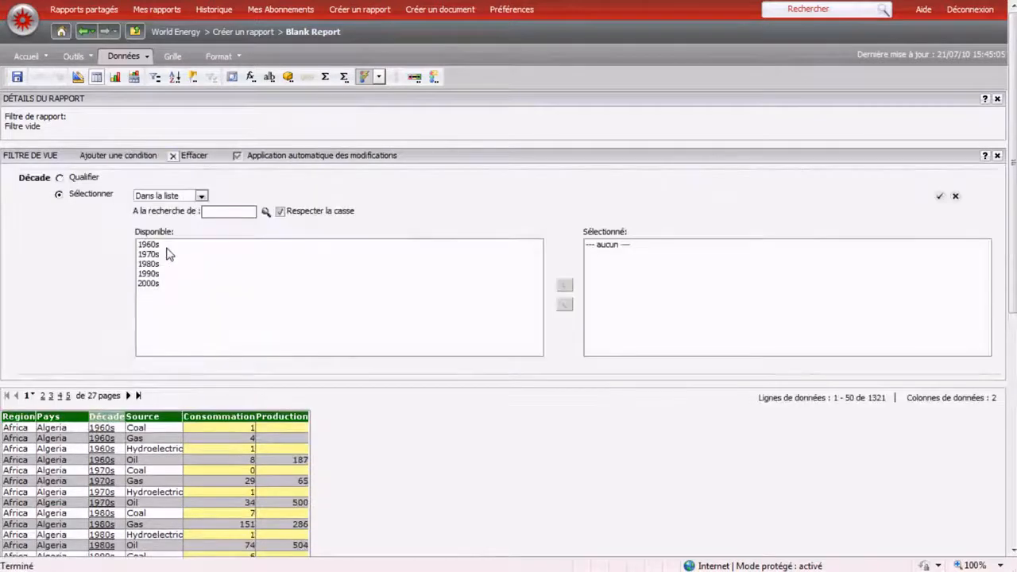
{"action": "left_click", "coordinate": [157, 275]}
{"action": "left_click", "coordinate": [565, 288]}
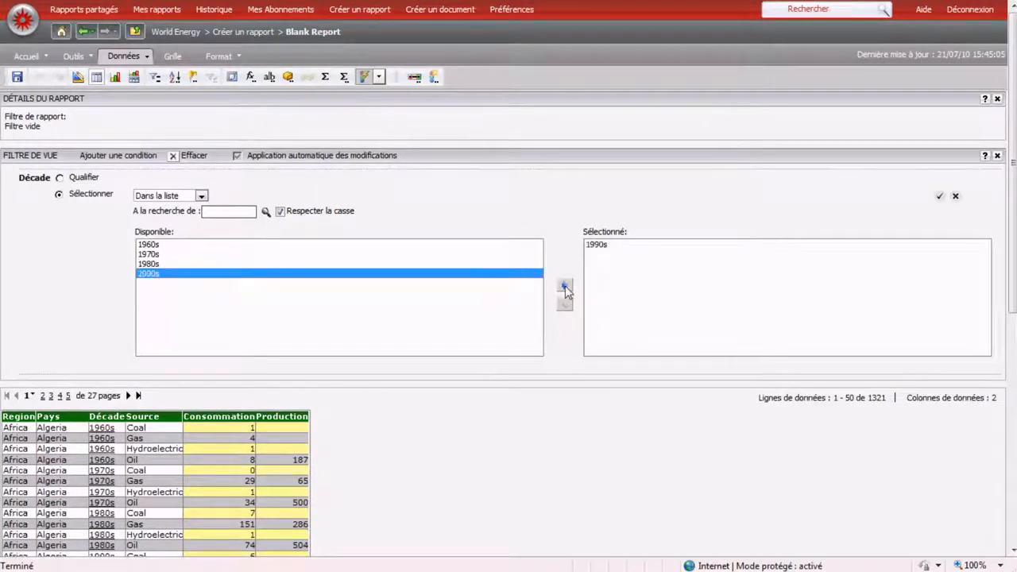
{"action": "left_click", "coordinate": [941, 197]}
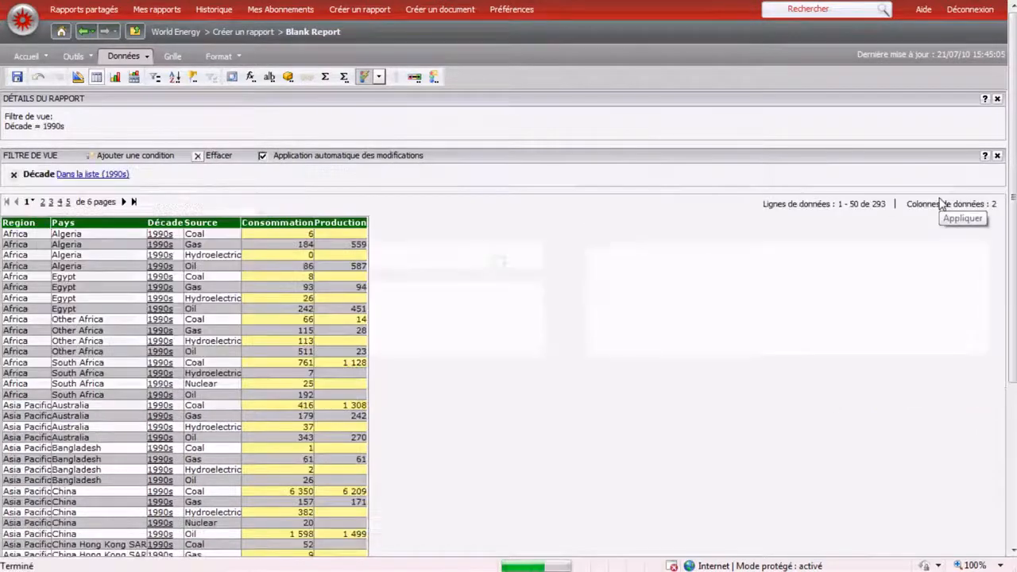
- Start a new calculated metric in the report and name it "Prod - Conso"
{"action": "right_click", "coordinate": [300, 228]}
{"action": "mouse_move", "coordinate": [356, 253]}
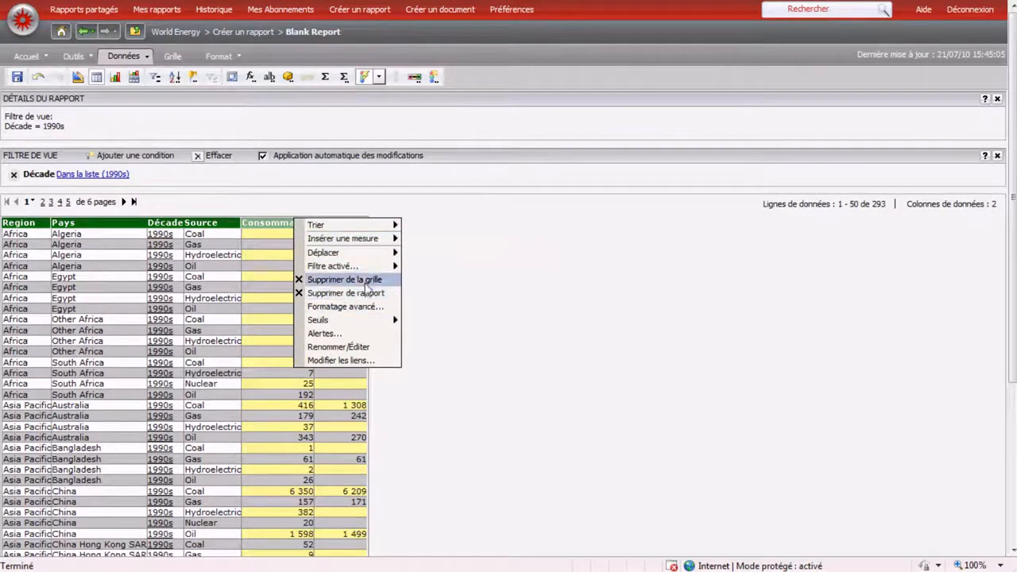
{"action": "mouse_move", "coordinate": [381, 238]}
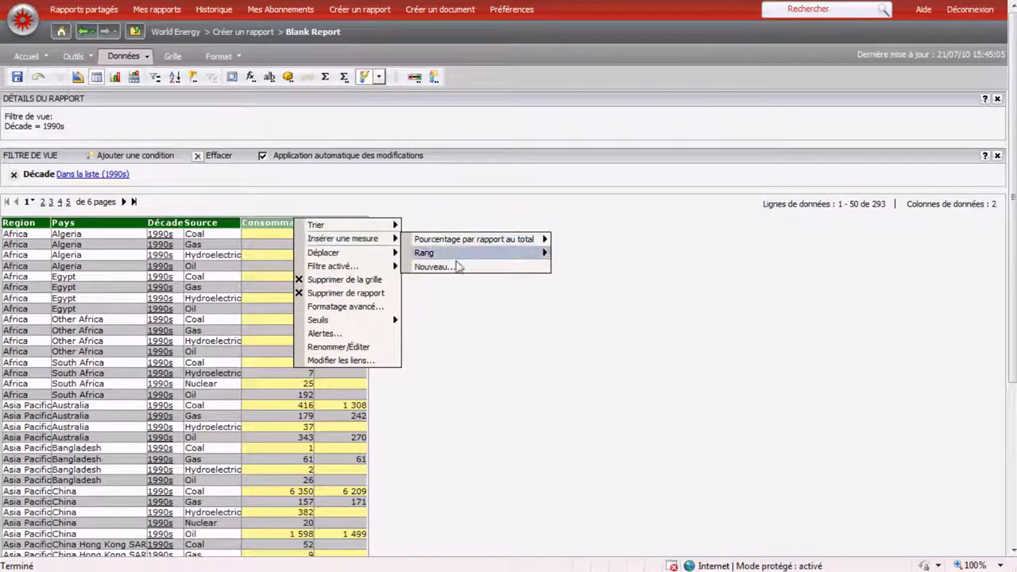
{"action": "left_click", "coordinate": [459, 270]}
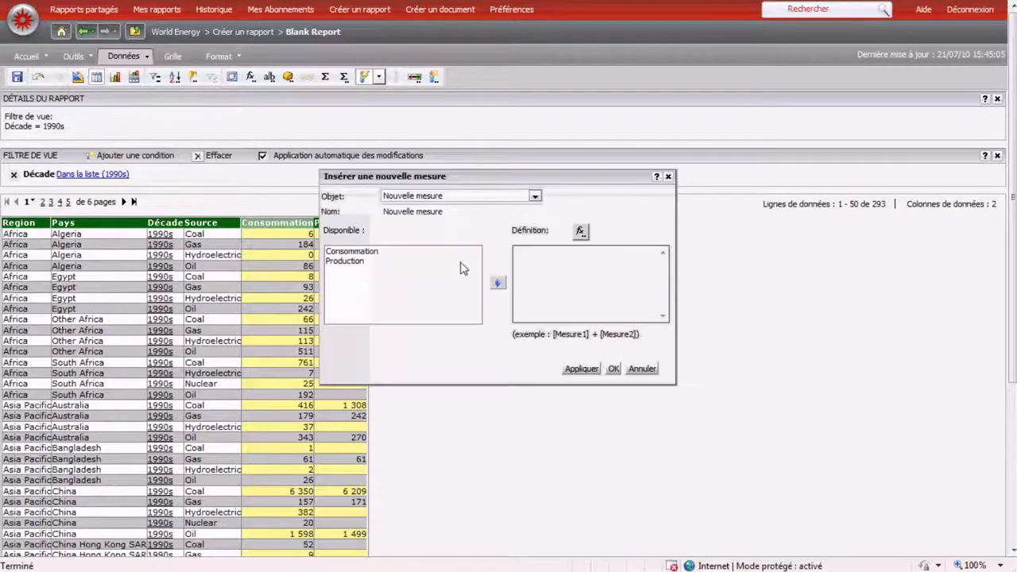
{"action": "left_click_drag", "start_coordinate": [447, 212], "coordinate": [363, 206]}
{"action": "type", "text": "P"}
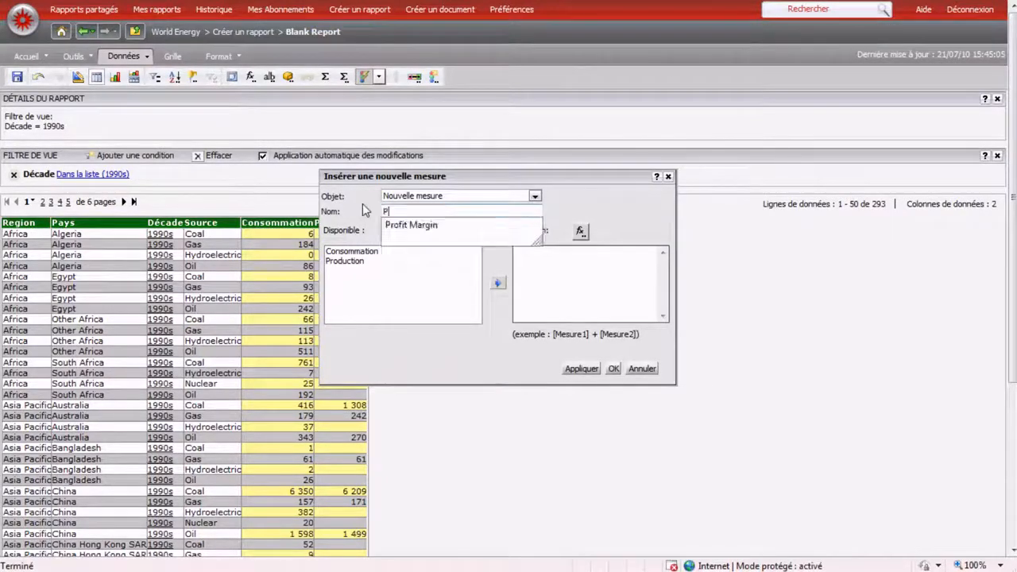
{"action": "type", "text": "rod - Conso"}
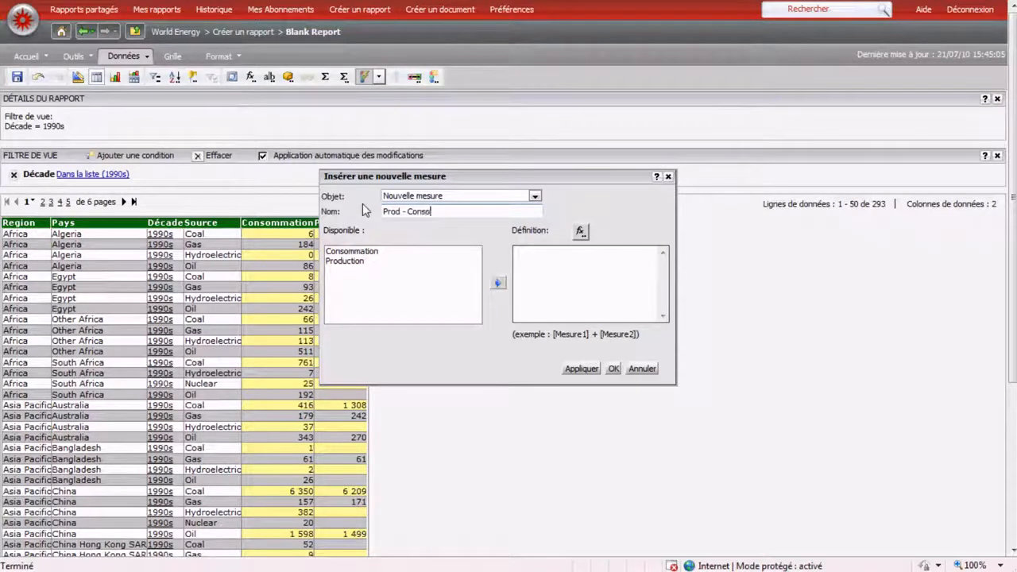
- Define the new metric as Production minus Consommation and insert it into the report
{"action": "left_click", "coordinate": [359, 264]}
{"action": "left_click", "coordinate": [503, 282]}
{"action": "type", "text": "-"}
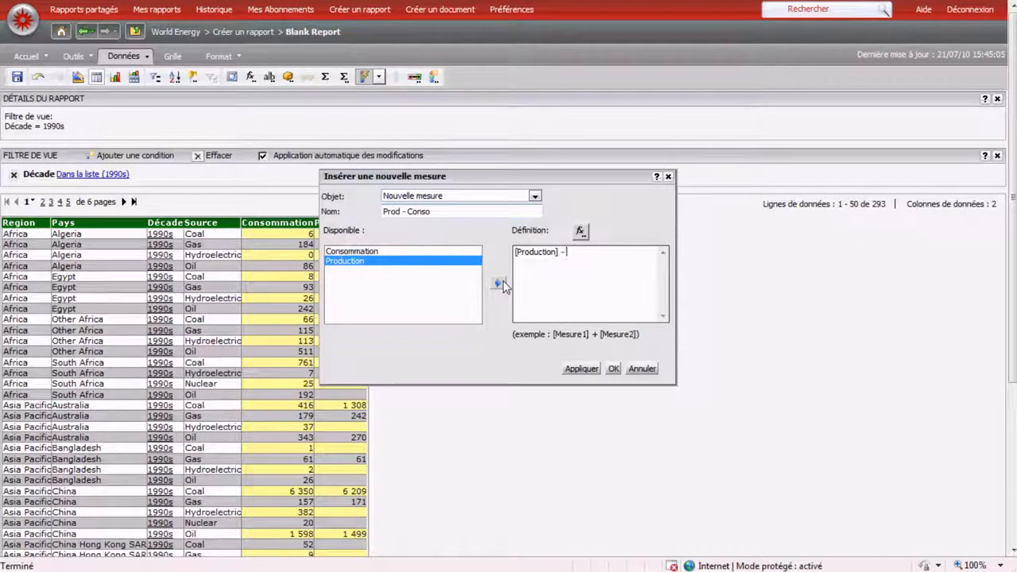
{"action": "left_click", "coordinate": [448, 253]}
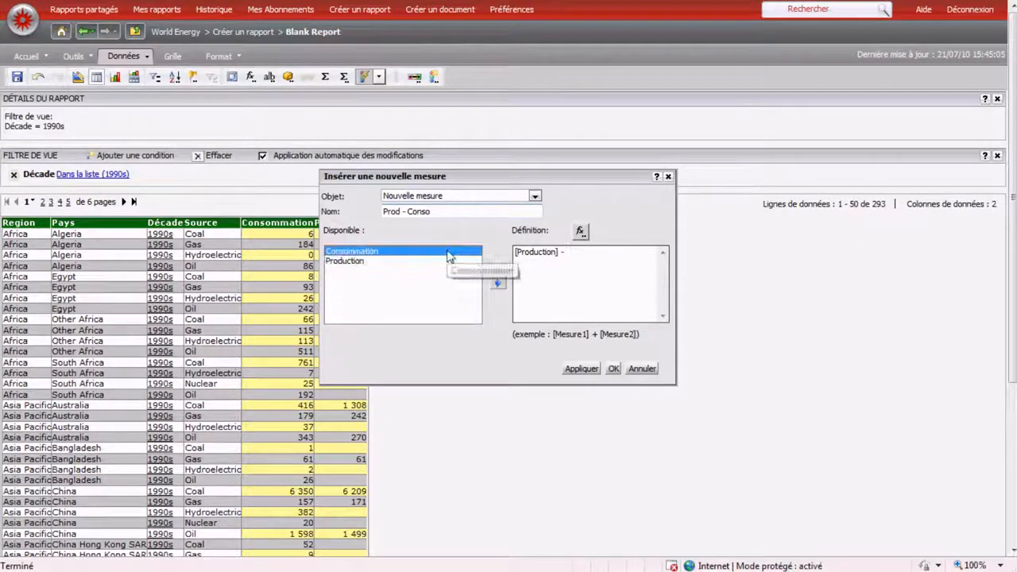
{"action": "left_click", "coordinate": [497, 283]}
{"action": "left_click", "coordinate": [614, 368]}
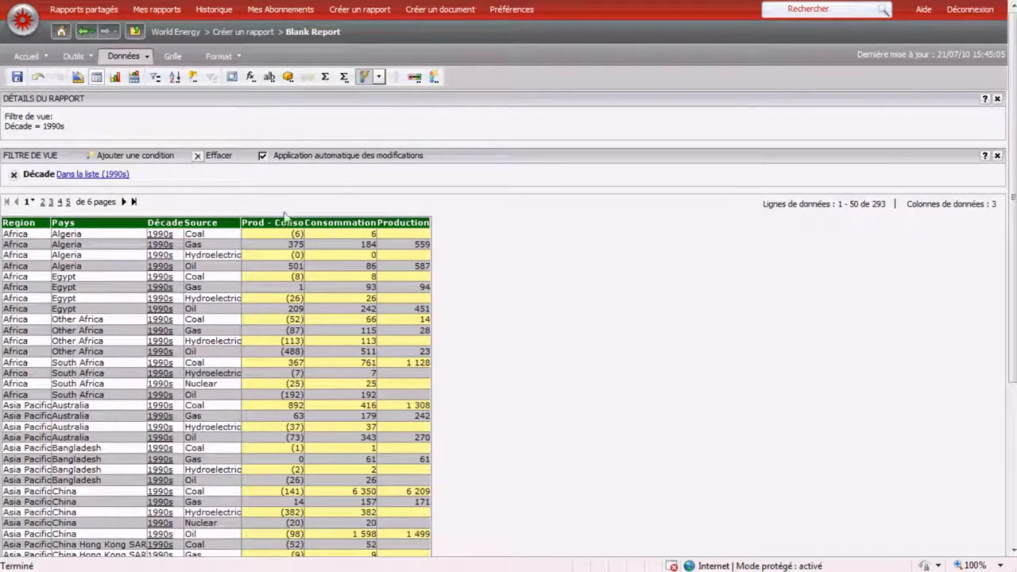
- Create an advanced threshold on Prod - Conso with the condition less than or equal to 0 (Inférieur ou égal à)
{"action": "left_click", "coordinate": [433, 77]}
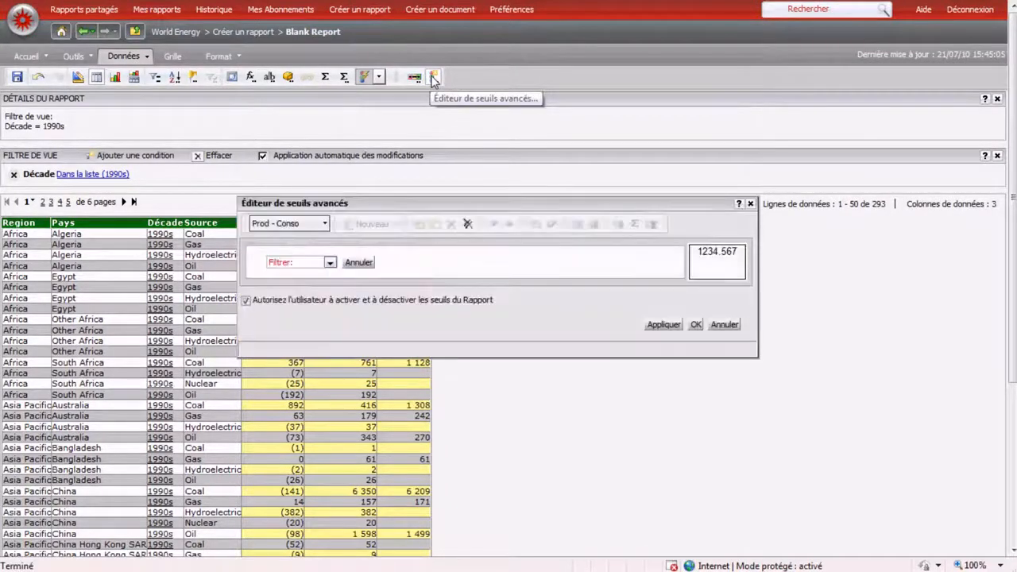
{"action": "left_click", "coordinate": [329, 263]}
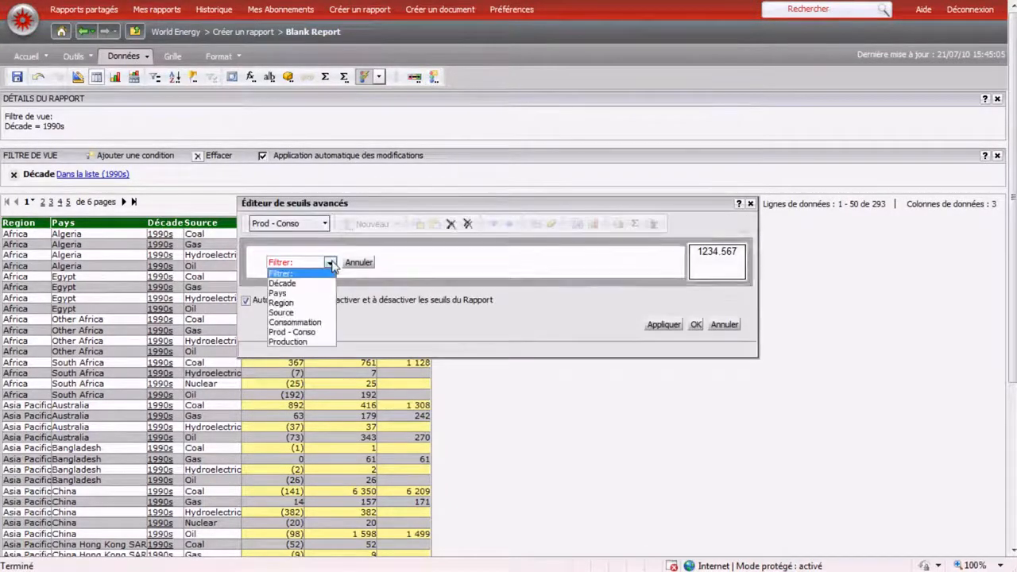
{"action": "left_click", "coordinate": [328, 332]}
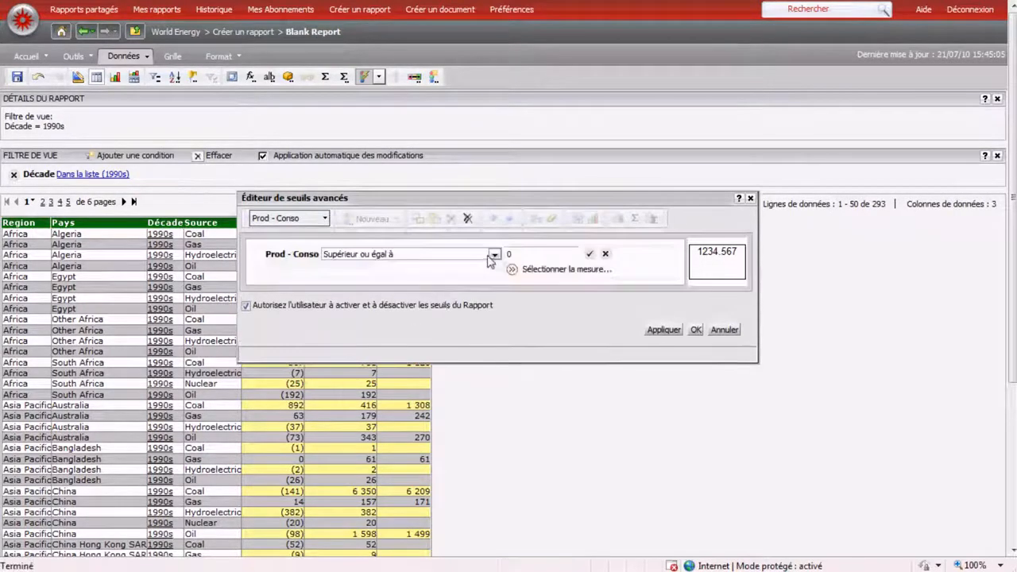
{"action": "left_click", "coordinate": [493, 255]}
{"action": "left_click", "coordinate": [487, 314]}
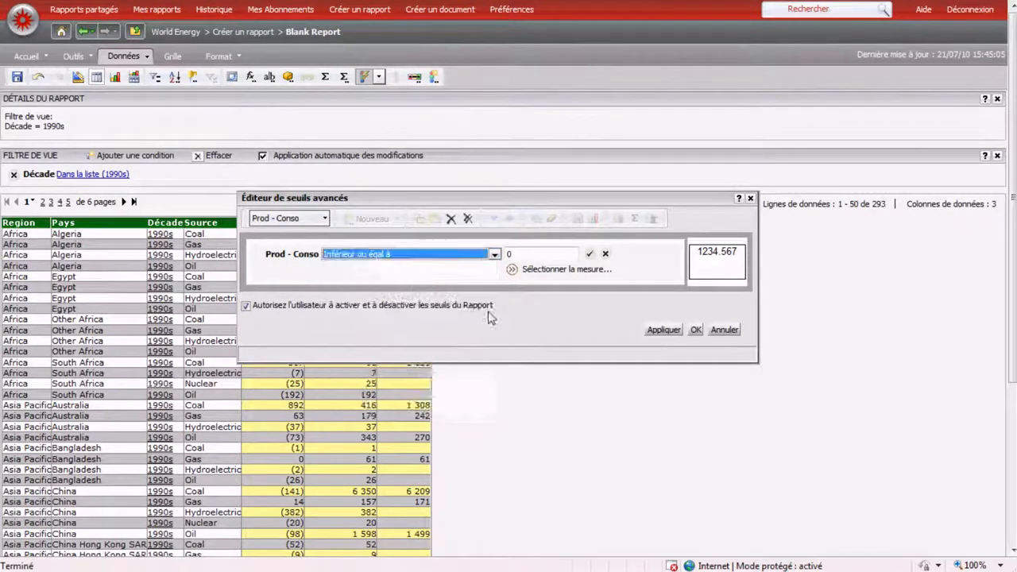
{"action": "left_click", "coordinate": [589, 254]}
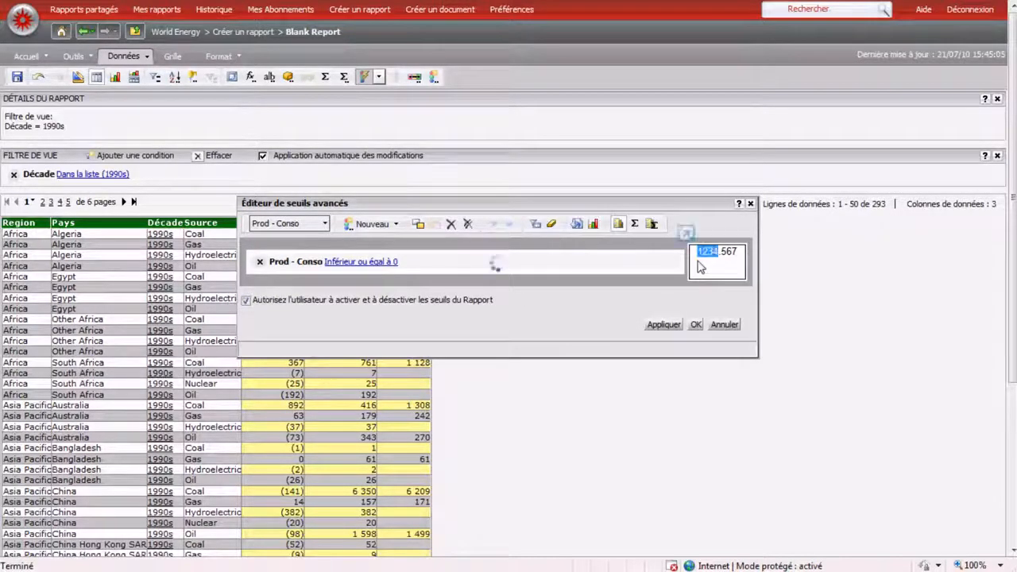
- Format the threshold to replace the data with a red round quick symbol, and apply it to the report
{"action": "left_click", "coordinate": [366, 191]}
{"action": "left_click", "coordinate": [498, 209]}
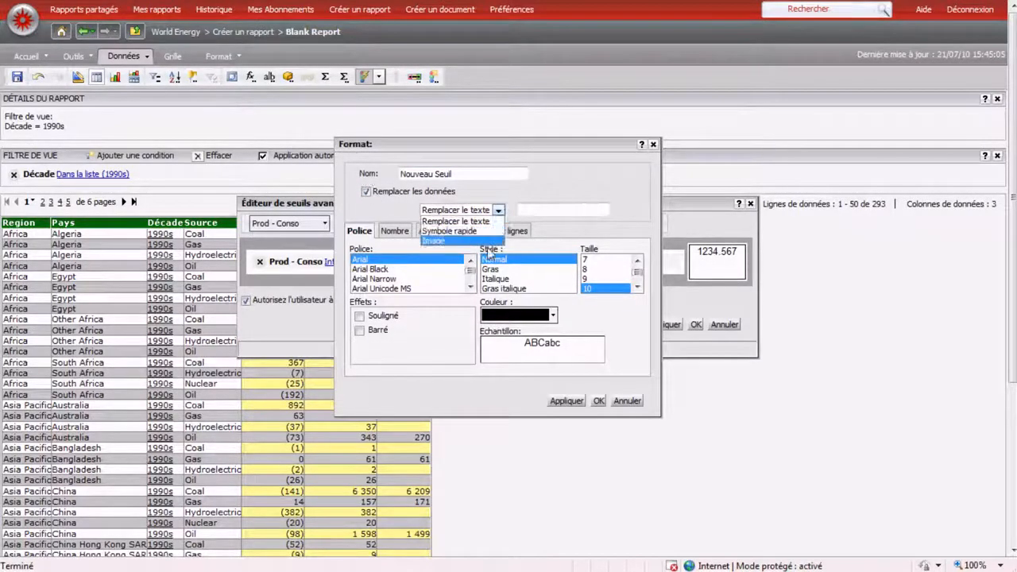
{"action": "left_click", "coordinate": [486, 231]}
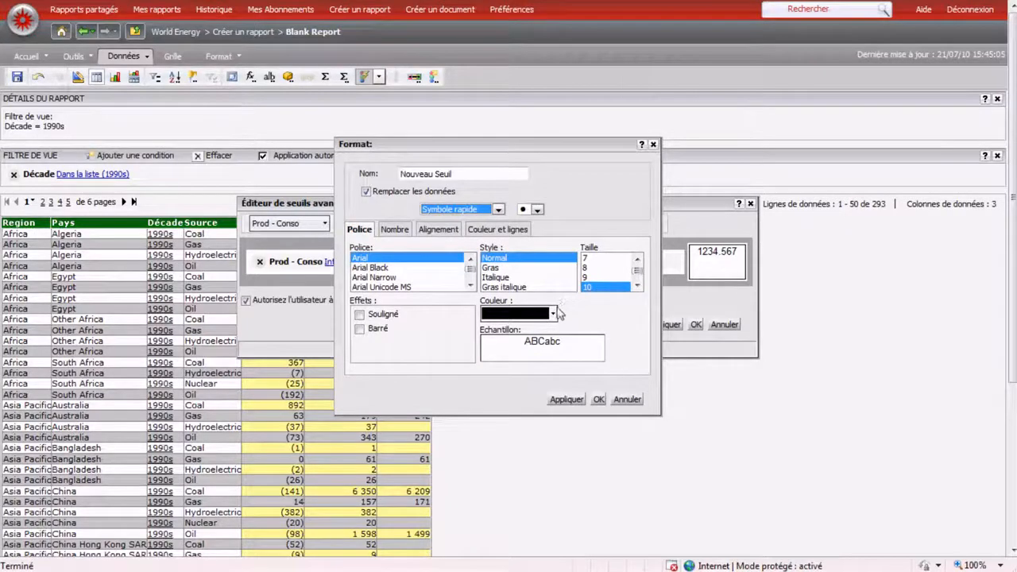
{"action": "left_click", "coordinate": [554, 314]}
{"action": "left_click", "coordinate": [490, 374]}
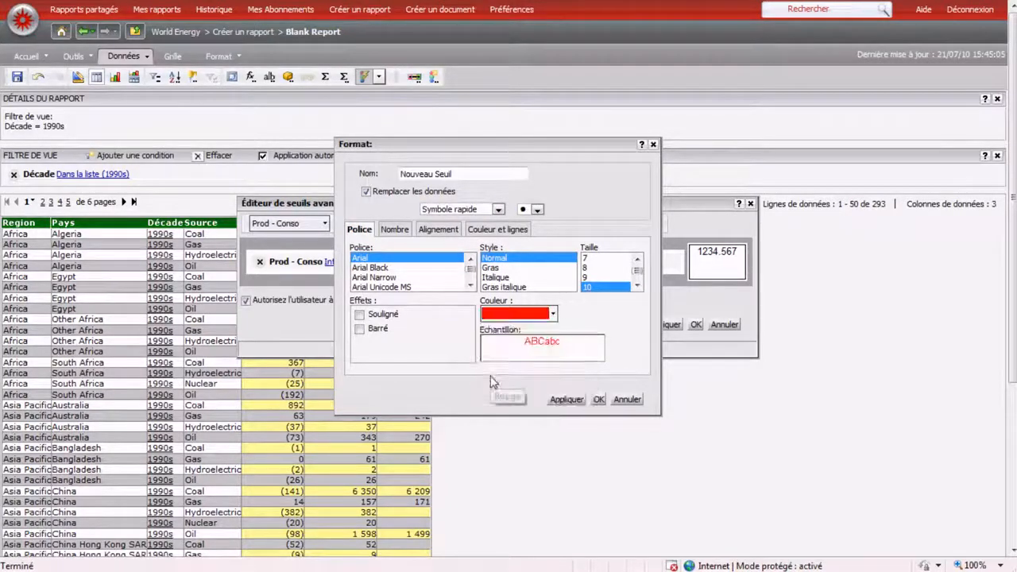
{"action": "left_click", "coordinate": [598, 400]}
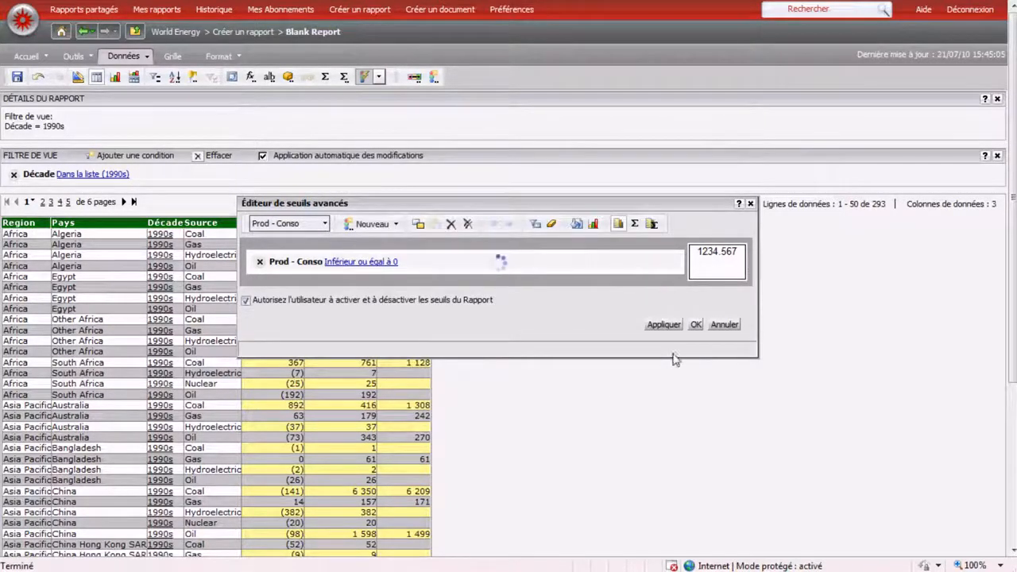
{"action": "left_click", "coordinate": [695, 326]}
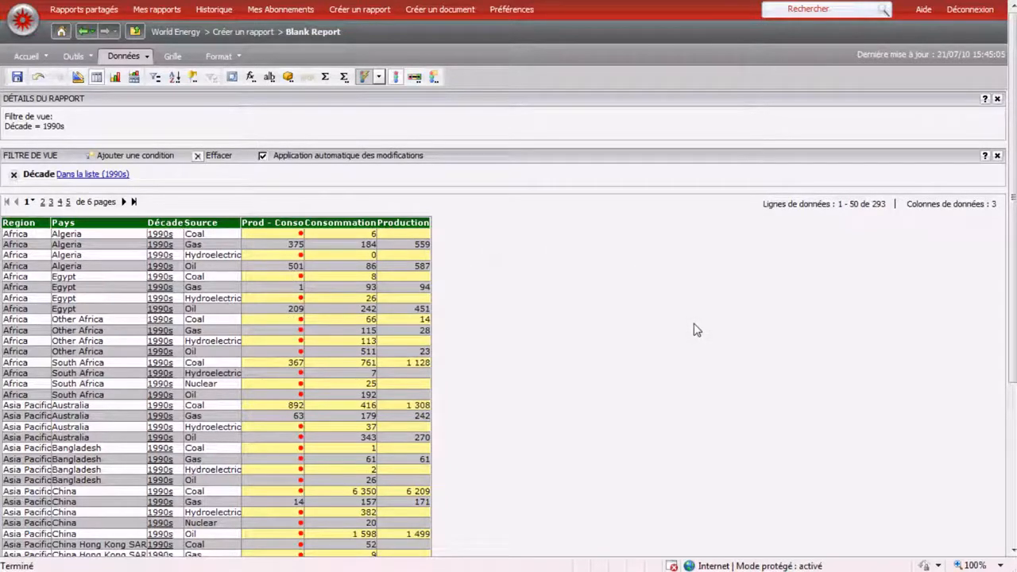
- Turn off the threshold display and sort the report by Prod - Conso in descending order
{"action": "left_click", "coordinate": [399, 79]}
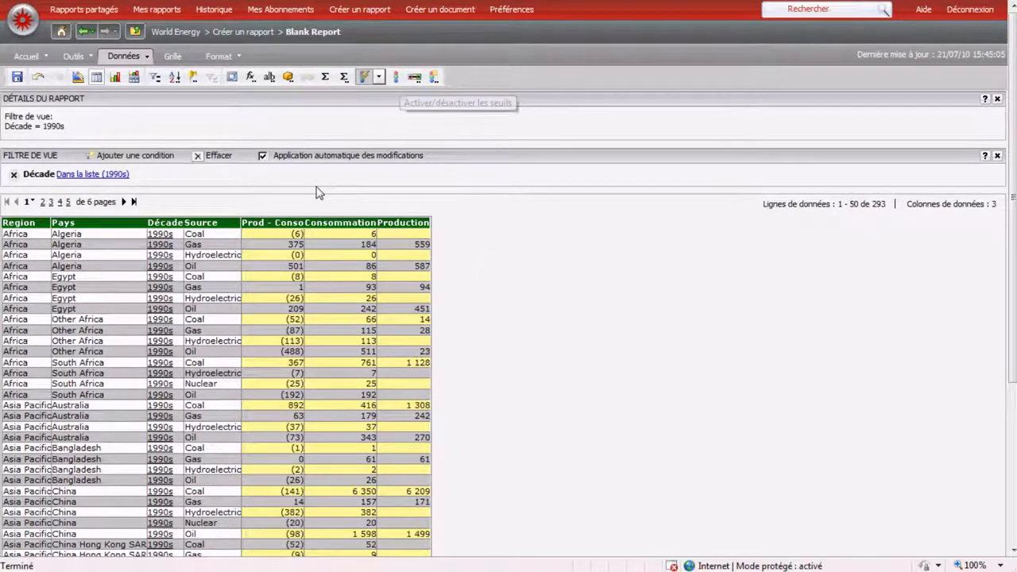
{"action": "right_click", "coordinate": [296, 226]}
{"action": "mouse_move", "coordinate": [342, 226]}
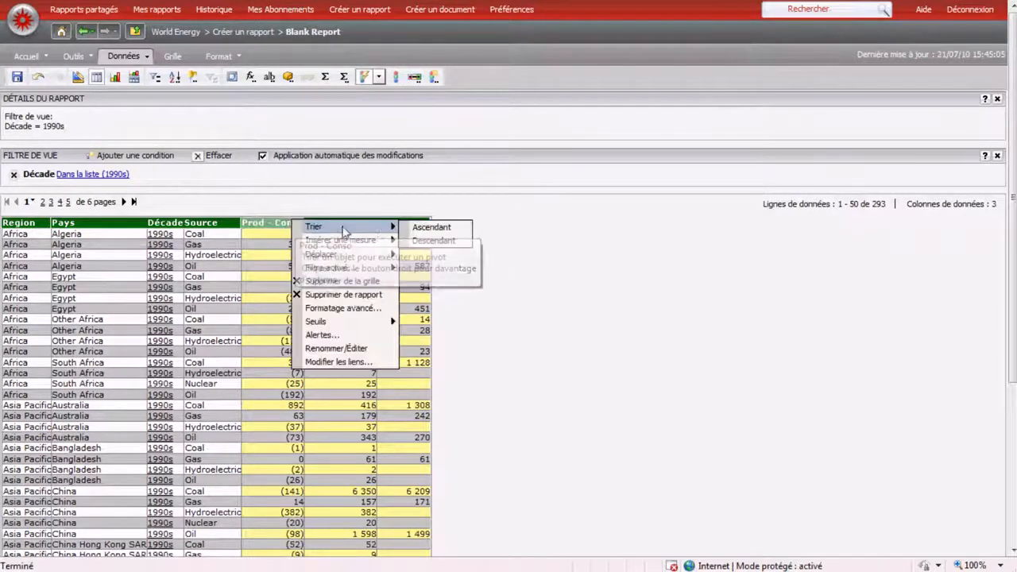
{"action": "left_click", "coordinate": [432, 240]}
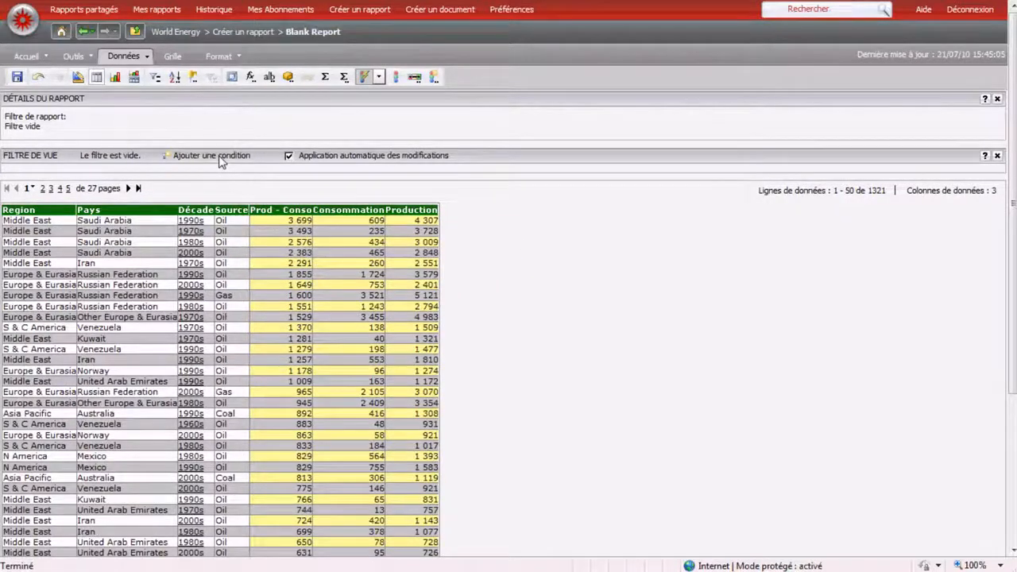
- Save the report in My Reports under the name Rapport
{"action": "left_click", "coordinate": [17, 77]}
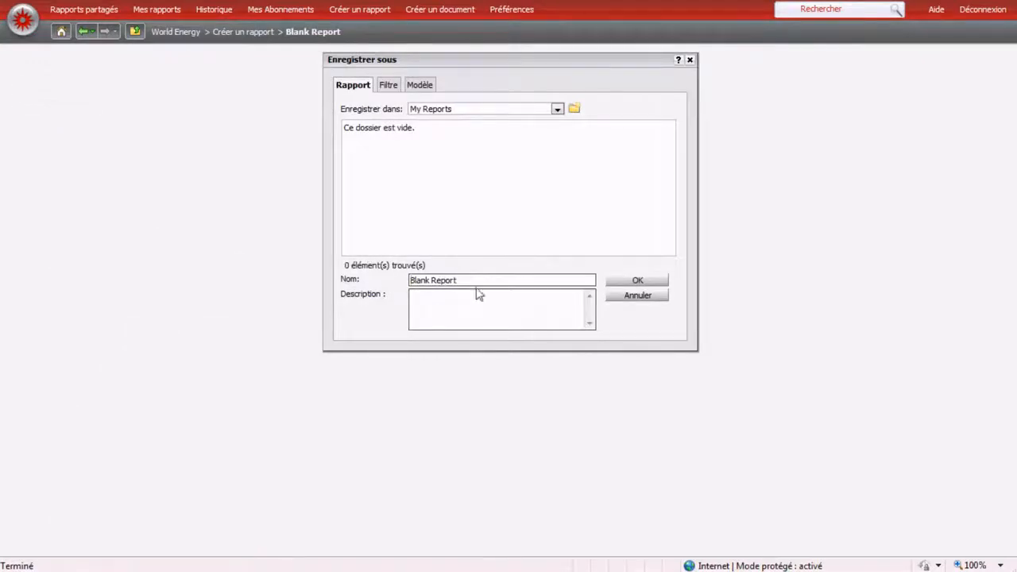
{"action": "left_click_drag", "start_coordinate": [486, 284], "coordinate": [361, 277]}
{"action": "type", "text": "Rapport"}
{"action": "left_click", "coordinate": [656, 281]}
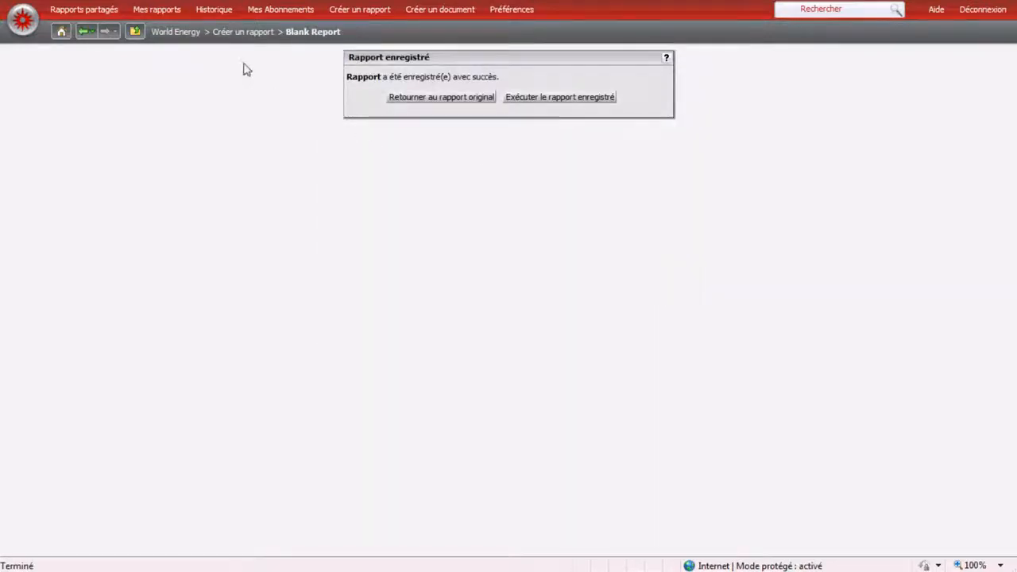
- Create a document from the 04 Title and Two Contents dashboard template and set its zoom to 75%
{"action": "left_click", "coordinate": [163, 32]}
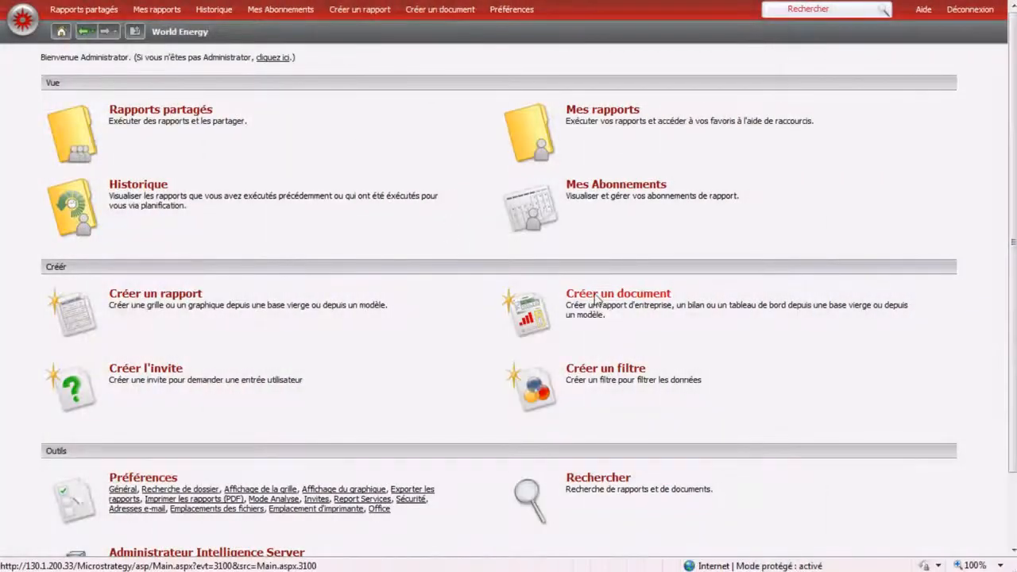
{"action": "left_click", "coordinate": [597, 298]}
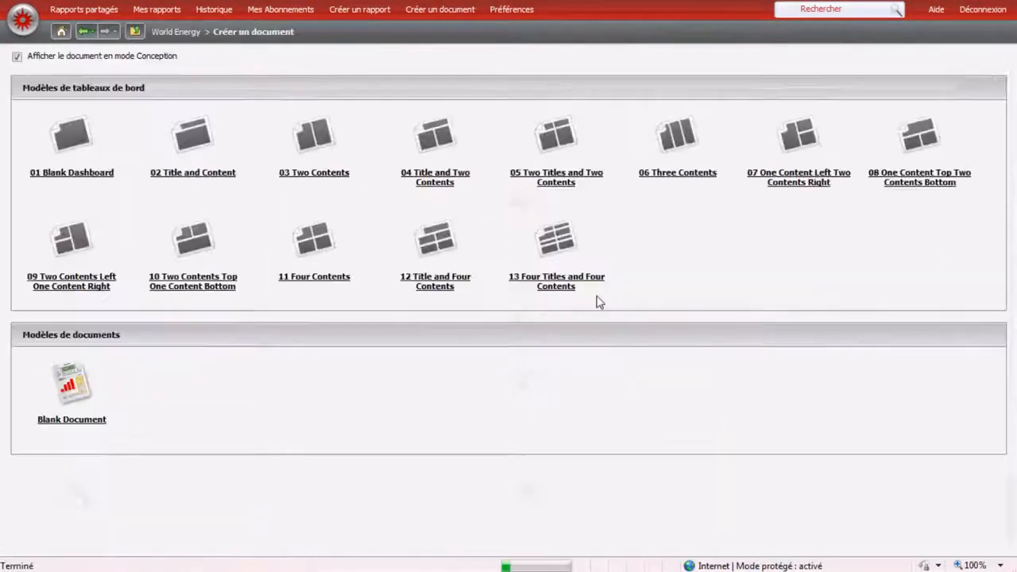
{"action": "left_click", "coordinate": [446, 183]}
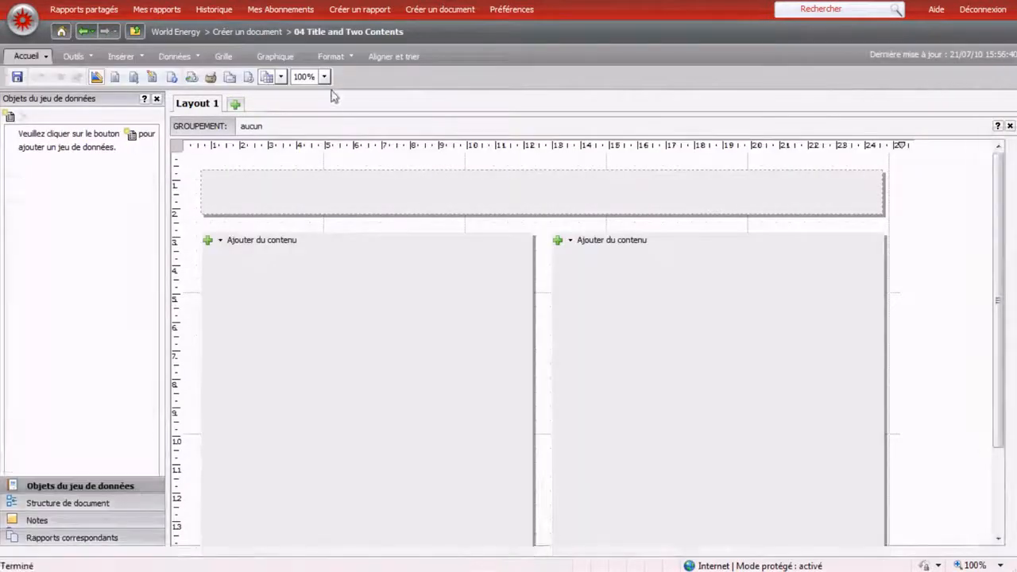
{"action": "left_click", "coordinate": [325, 77]}
{"action": "left_click", "coordinate": [325, 183]}
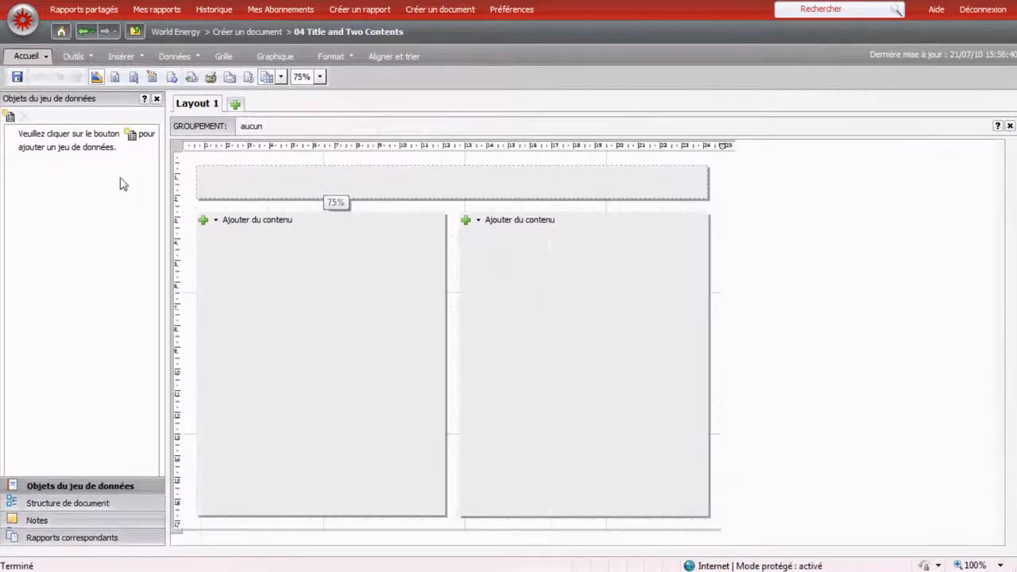
- Add the Rapport report from My Reports as the document's dataset
{"action": "left_click", "coordinate": [11, 118]}
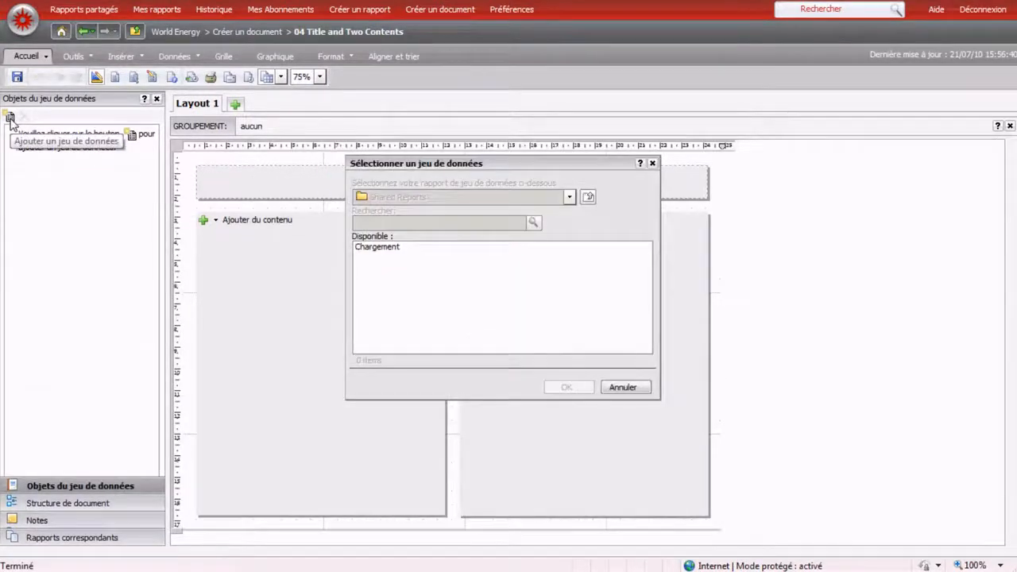
{"action": "left_click", "coordinate": [570, 197]}
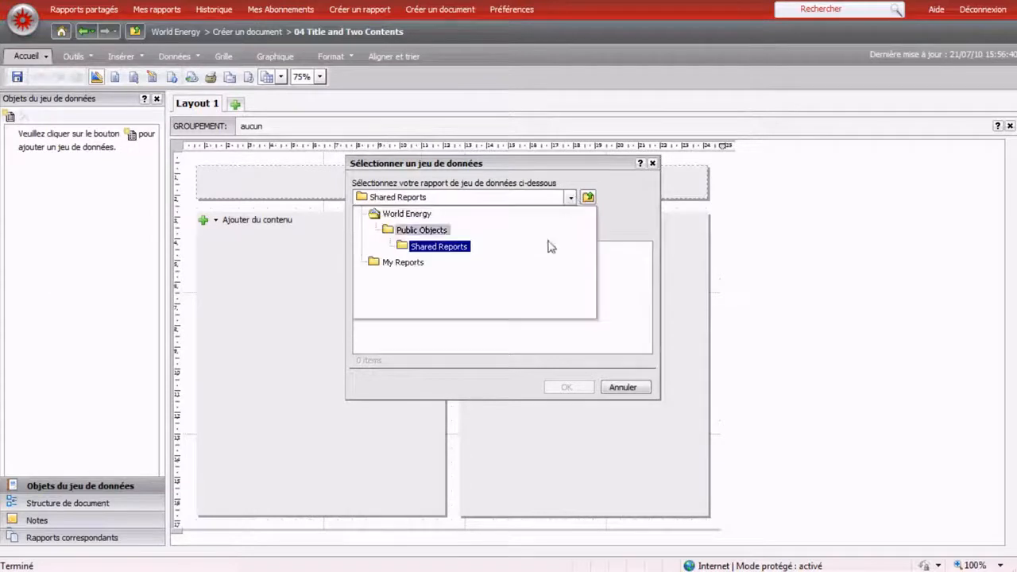
{"action": "left_click", "coordinate": [418, 263]}
{"action": "left_click", "coordinate": [388, 252]}
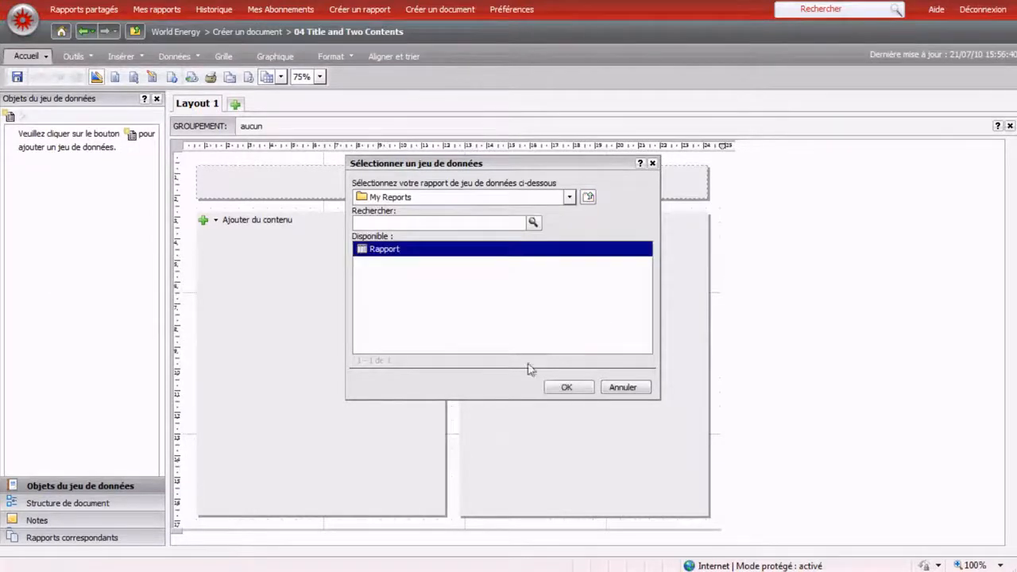
{"action": "left_click", "coordinate": [568, 387]}
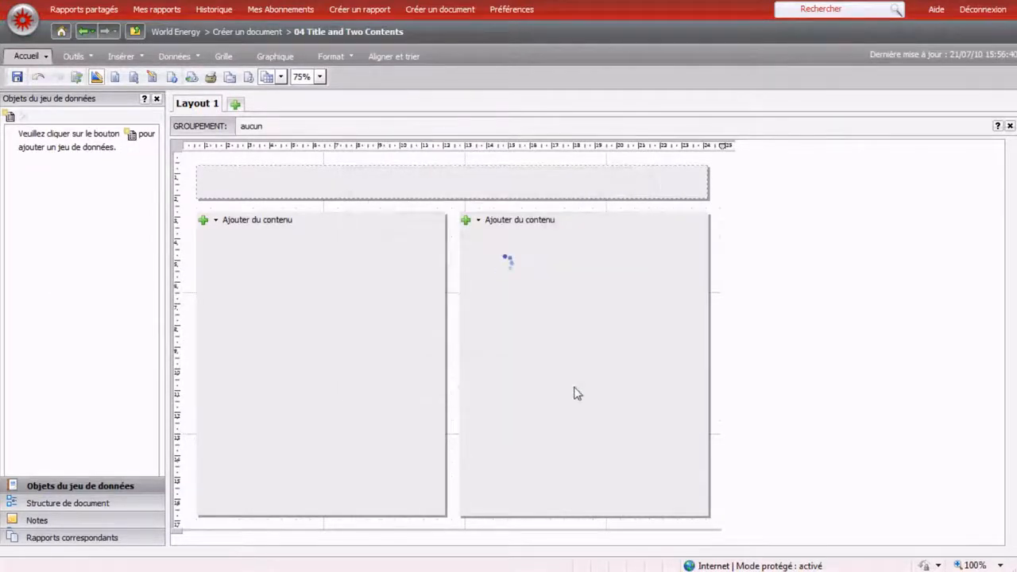
- Insert a vertical bar graph (Barre verticale) into the document's right content area
{"action": "left_click", "coordinate": [479, 222]}
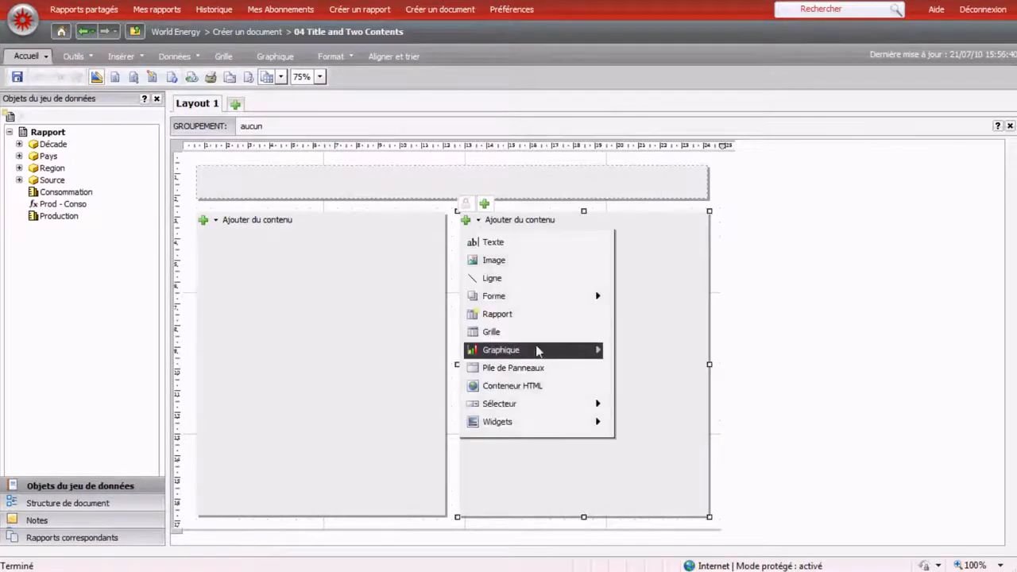
{"action": "mouse_move", "coordinate": [568, 356]}
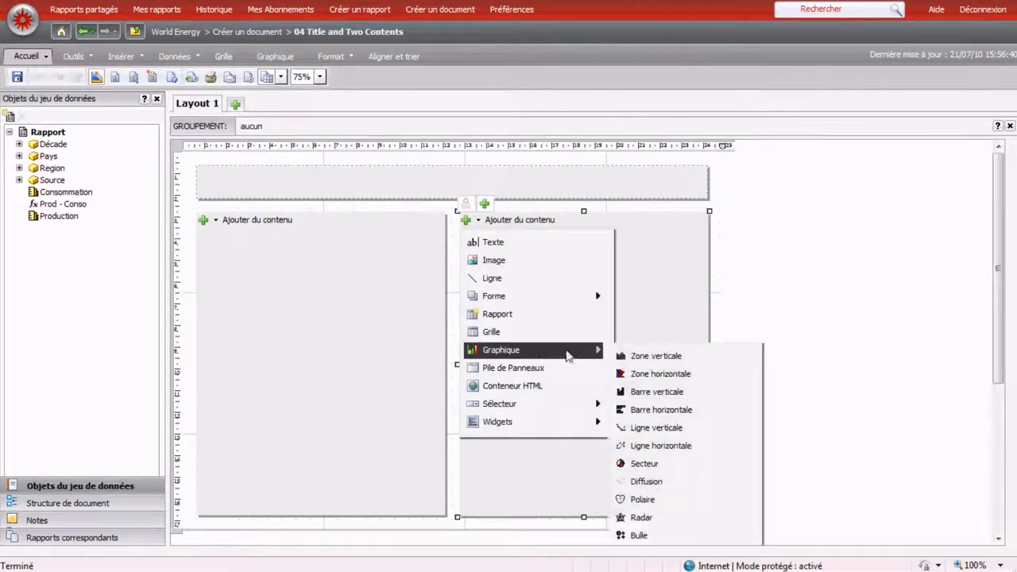
{"action": "left_click", "coordinate": [642, 393]}
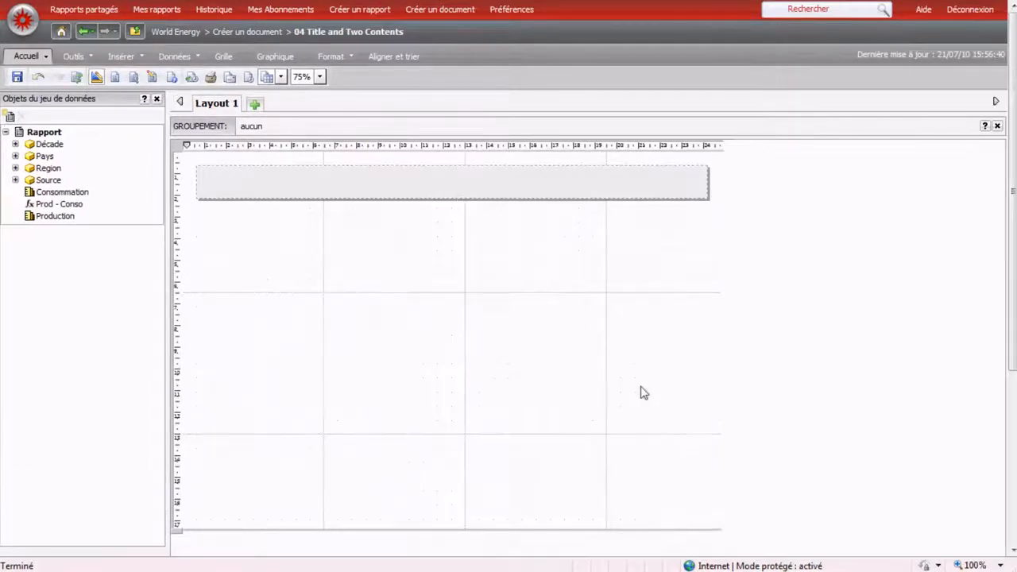
- Assign Décade to the graph's categories and add Consommation and Production as its metrics
{"action": "left_click_drag", "start_coordinate": [1001, 289], "coordinate": [1011, 362]}
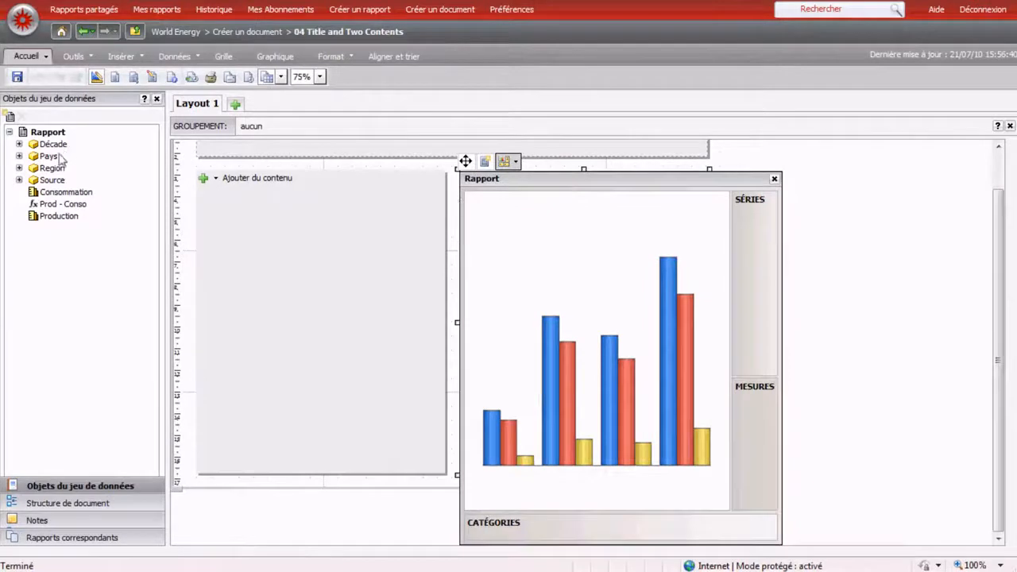
{"action": "left_click_drag", "start_coordinate": [58, 151], "coordinate": [548, 541]}
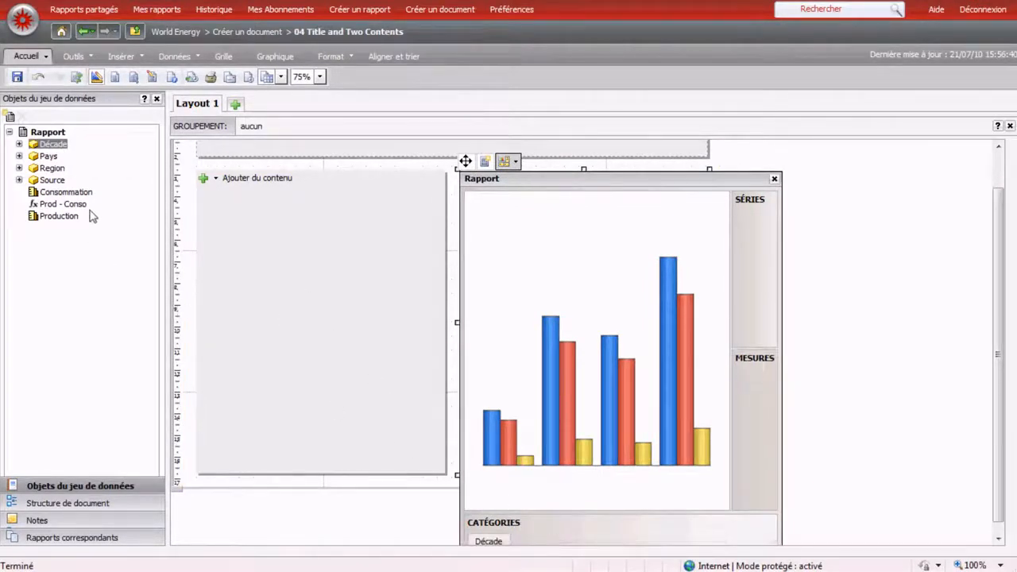
{"action": "left_click_drag", "start_coordinate": [86, 198], "coordinate": [776, 374]}
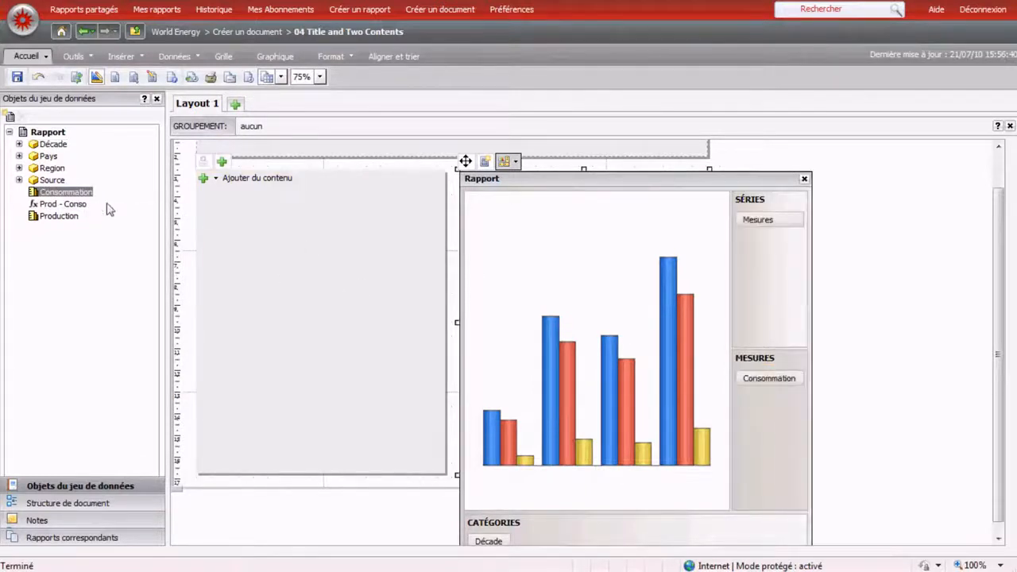
{"action": "left_click_drag", "start_coordinate": [72, 219], "coordinate": [803, 388]}
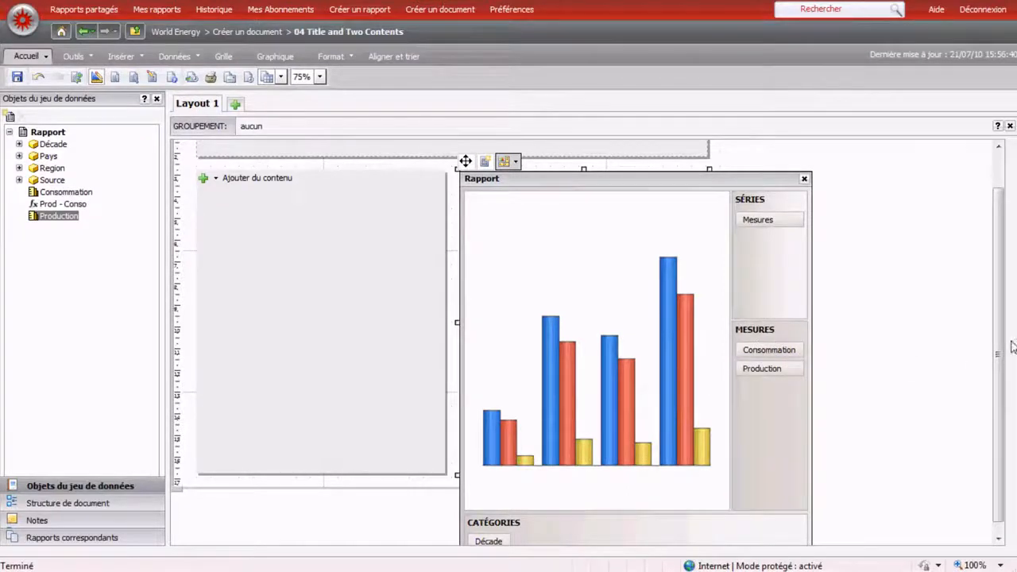
- Insert a fisheye selector (Œil de poisson) into the left content area and stretch it to about half the area's height
{"action": "left_click_drag", "start_coordinate": [1002, 347], "coordinate": [1001, 289]}
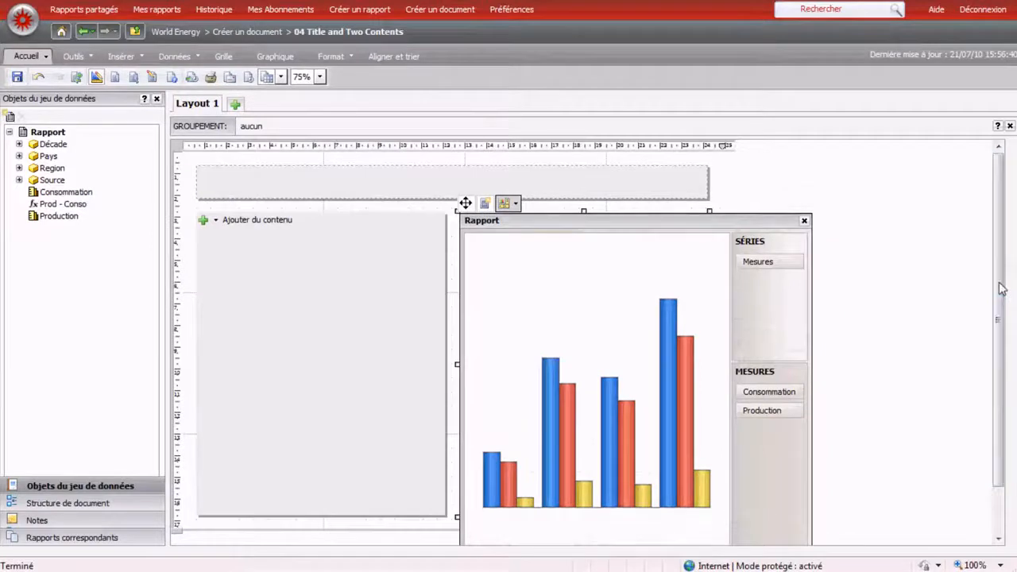
{"action": "left_click", "coordinate": [218, 222]}
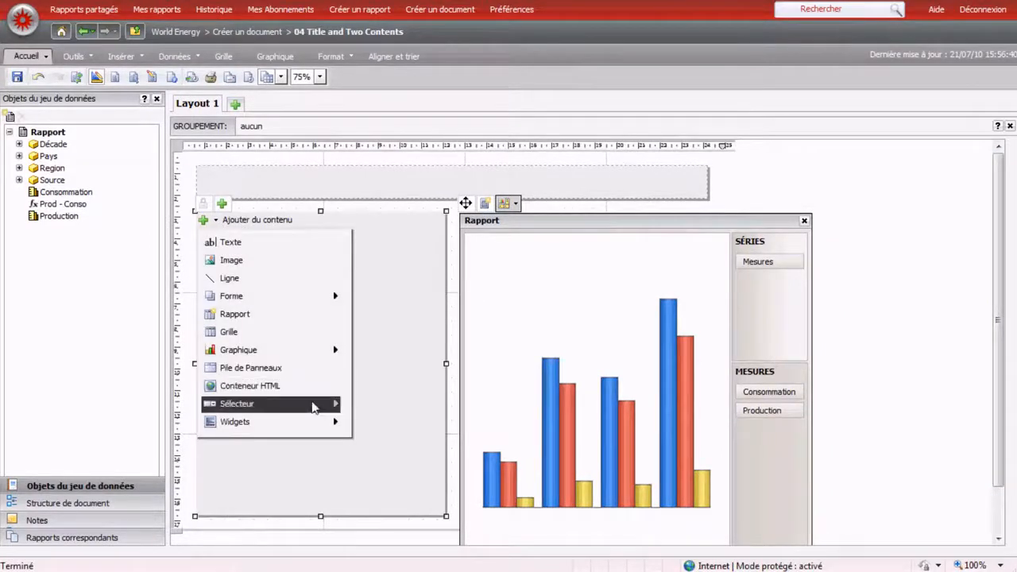
{"action": "mouse_move", "coordinate": [314, 408]}
{"action": "scroll", "coordinate": [313, 407], "scroll_direction": "down", "scroll_amount": 1}
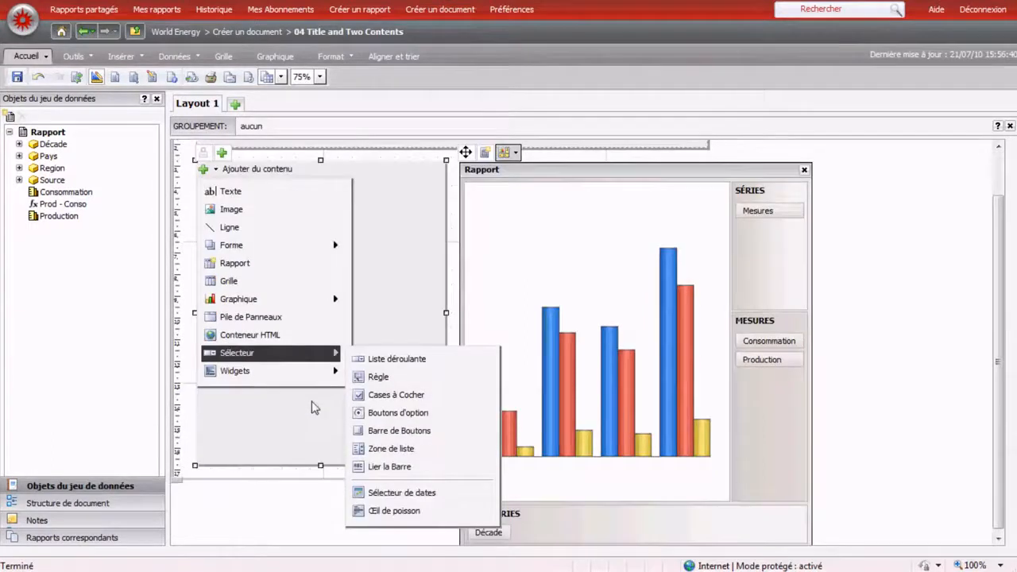
{"action": "left_click", "coordinate": [408, 511]}
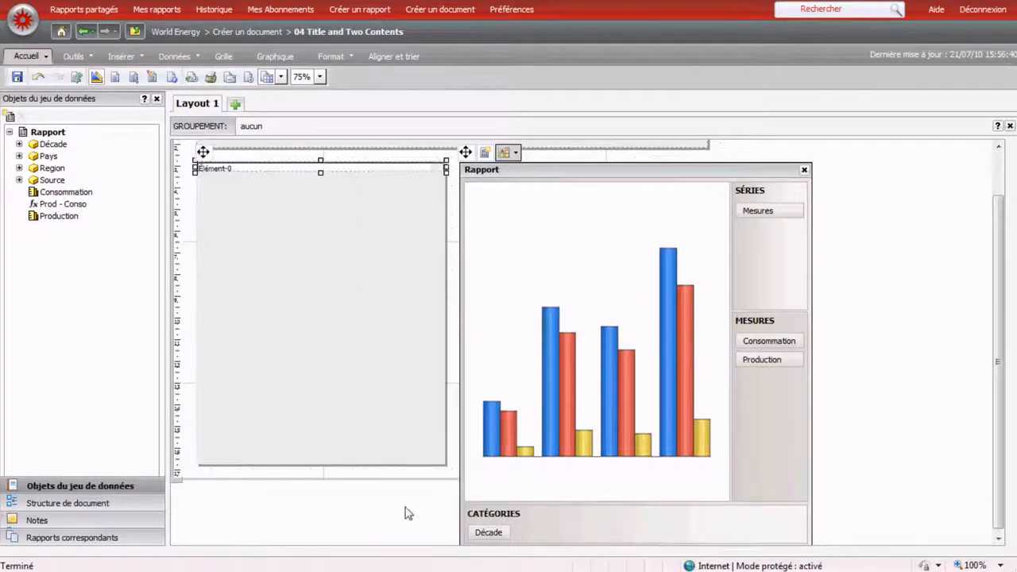
{"action": "left_click_drag", "start_coordinate": [322, 179], "coordinate": [334, 318]}
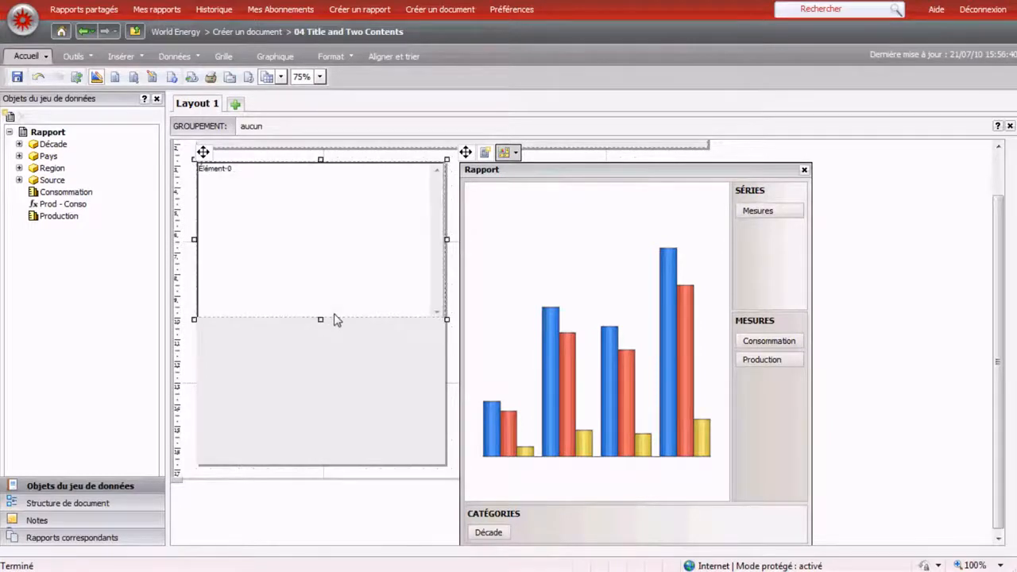
- Assign the Pays attribute to the fisheye selector and set the bar graph as its target
{"action": "left_click_drag", "start_coordinate": [49, 160], "coordinate": [291, 235]}
{"action": "right_click", "coordinate": [289, 230]}
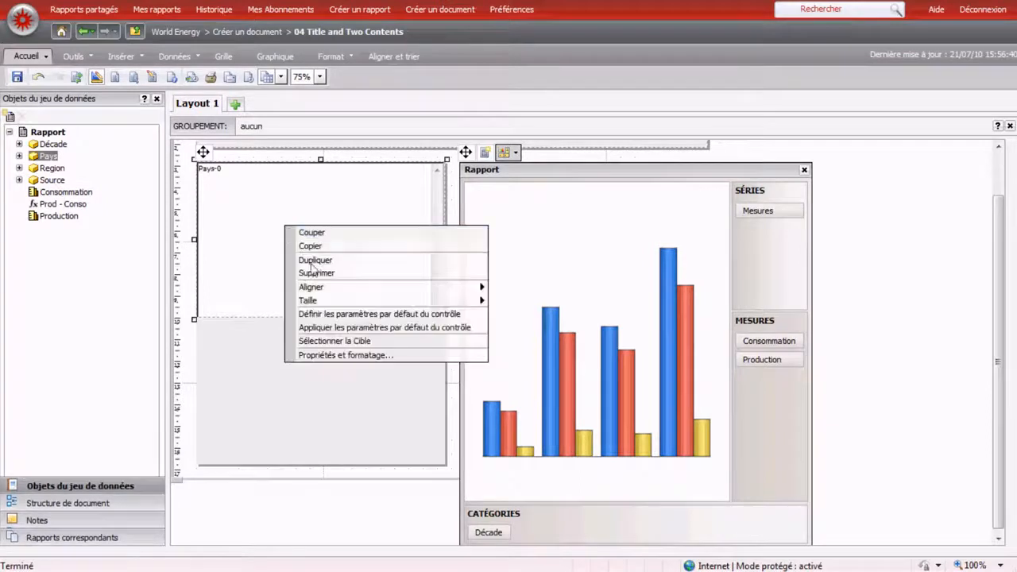
{"action": "left_click", "coordinate": [334, 341]}
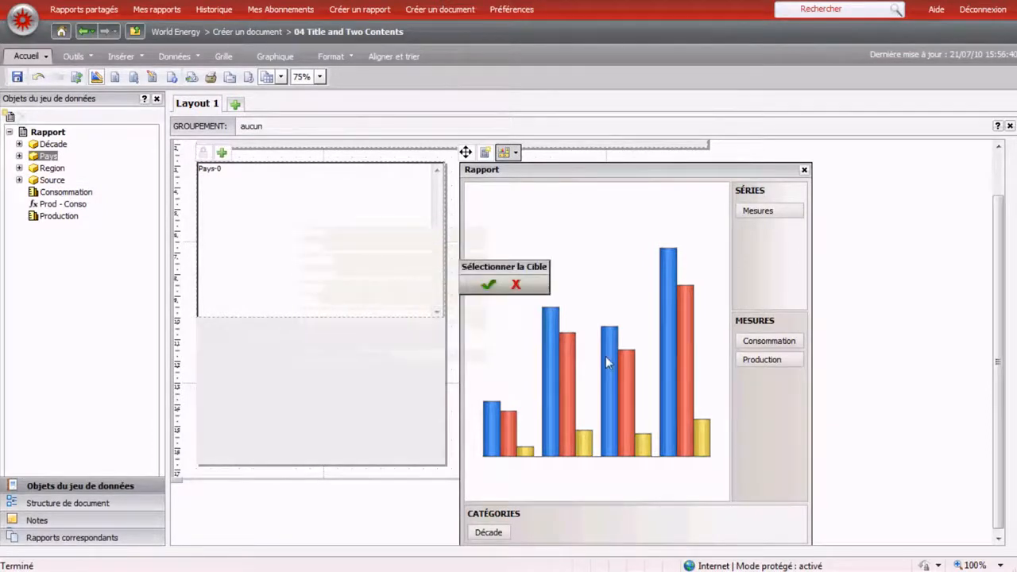
{"action": "left_click", "coordinate": [490, 286]}
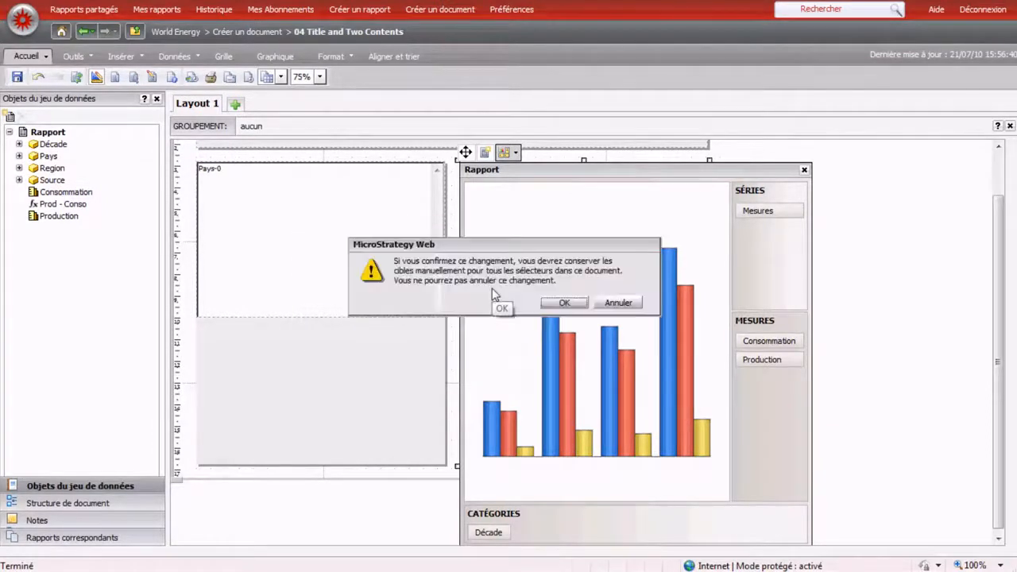
{"action": "left_click", "coordinate": [564, 303]}
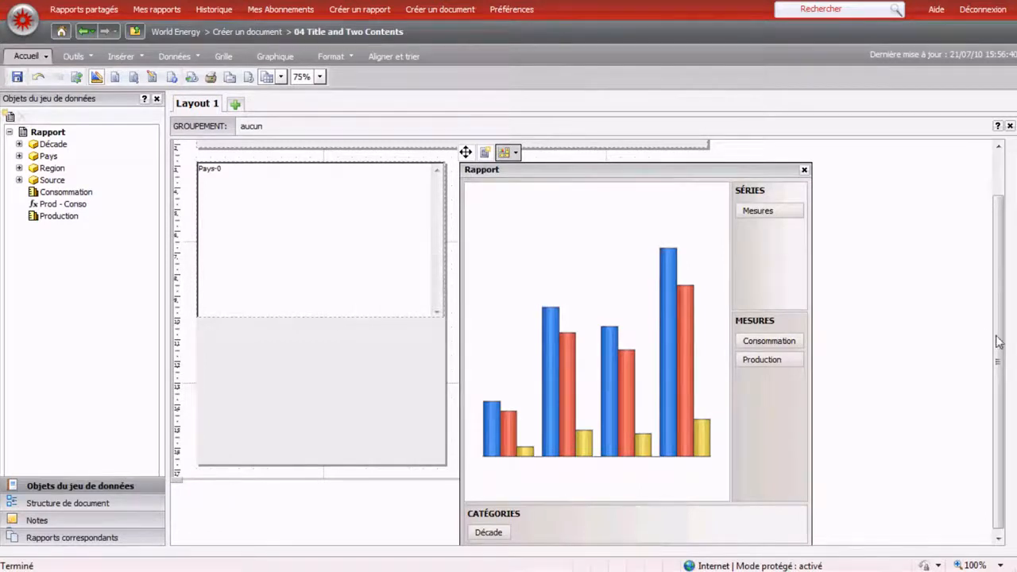
- Insert a button bar selector (Barre de Boutons) spanning the title area above the two contents
{"action": "scroll", "coordinate": [999, 342], "scroll_direction": "up", "scroll_amount": 2}
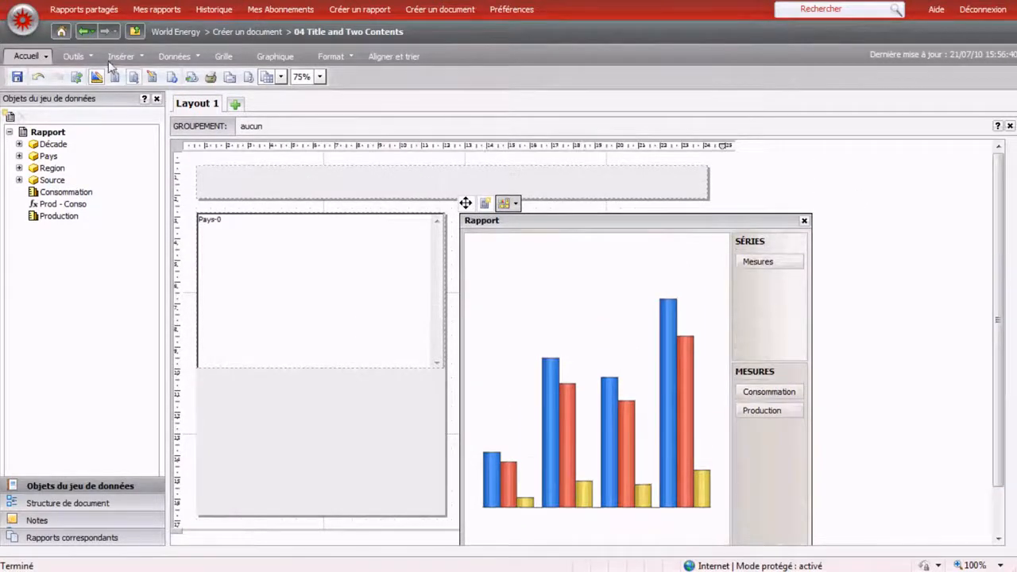
{"action": "left_click", "coordinate": [144, 54]}
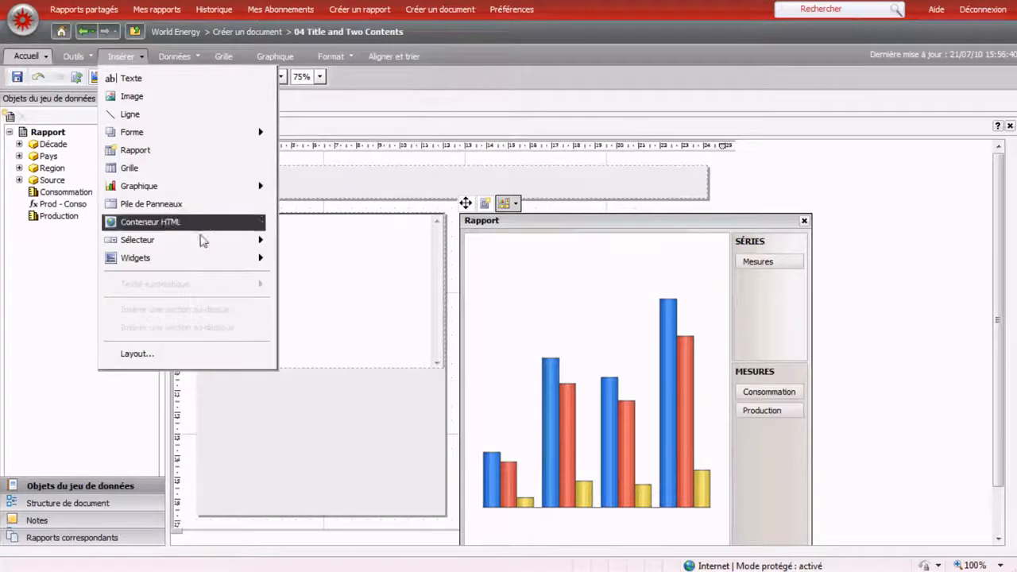
{"action": "mouse_move", "coordinate": [203, 240]}
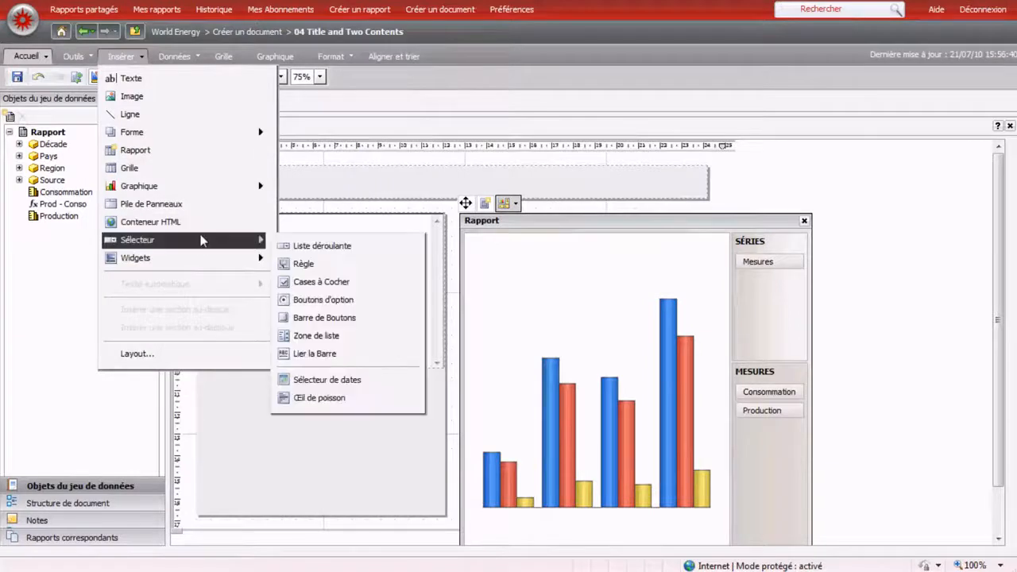
{"action": "left_click", "coordinate": [326, 318]}
{"action": "mouse_move", "coordinate": [200, 175]}
{"action": "left_mouse_down"}
{"action": "mouse_move", "coordinate": [593, 214]}
{"action": "mouse_move", "coordinate": [723, 195]}
{"action": "mouse_move", "coordinate": [709, 205]}
{"action": "left_mouse_up"}
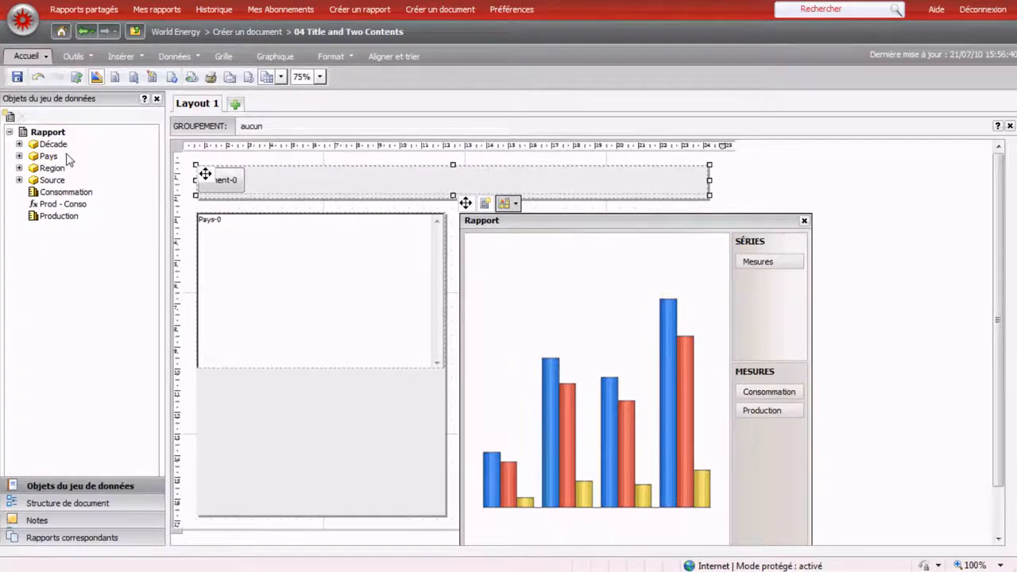
- Assign the Region attribute to the button bar and set the Pays selector as its target
{"action": "left_click_drag", "start_coordinate": [60, 170], "coordinate": [259, 186]}
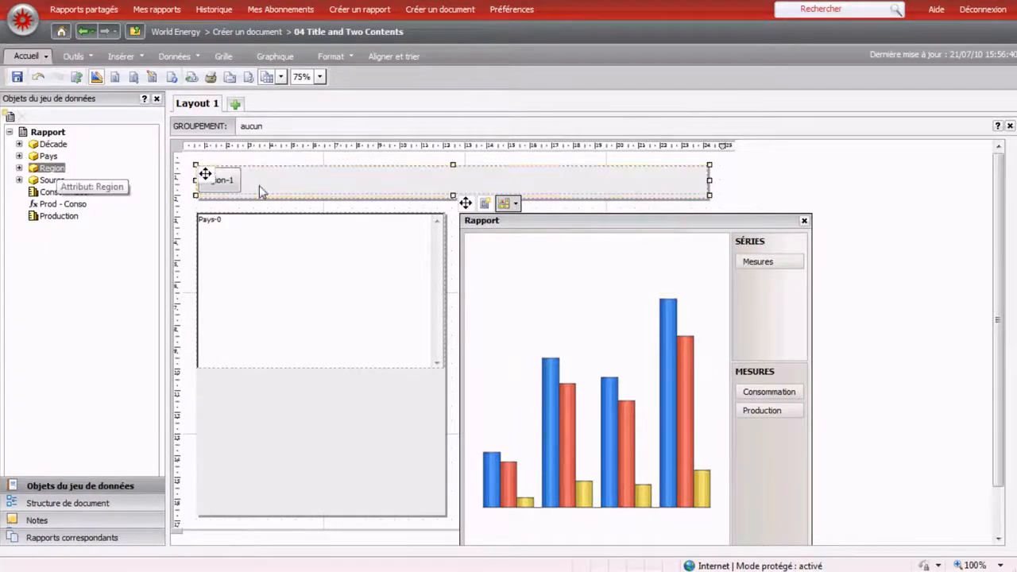
{"action": "right_click", "coordinate": [259, 187]}
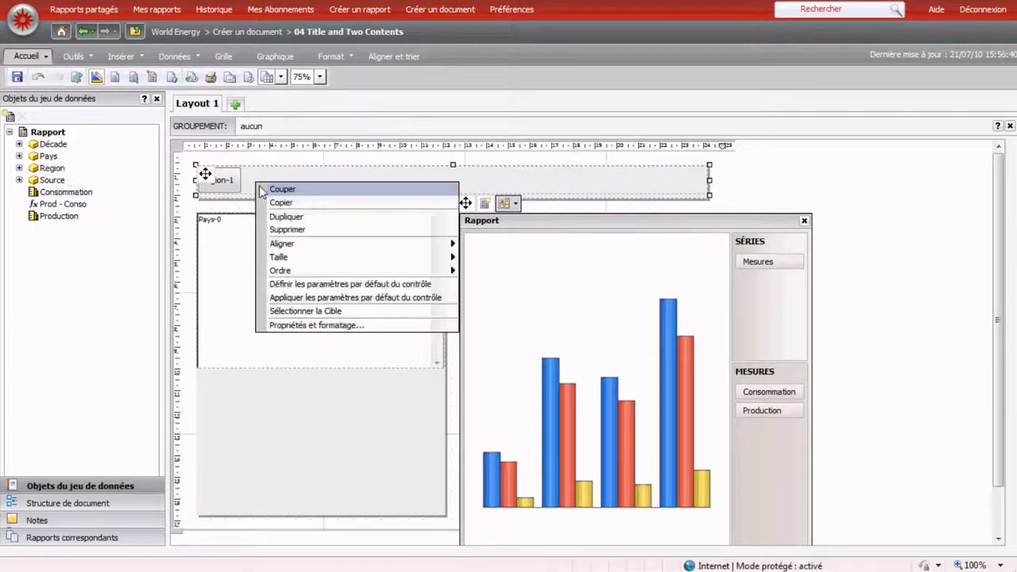
{"action": "left_click", "coordinate": [330, 311]}
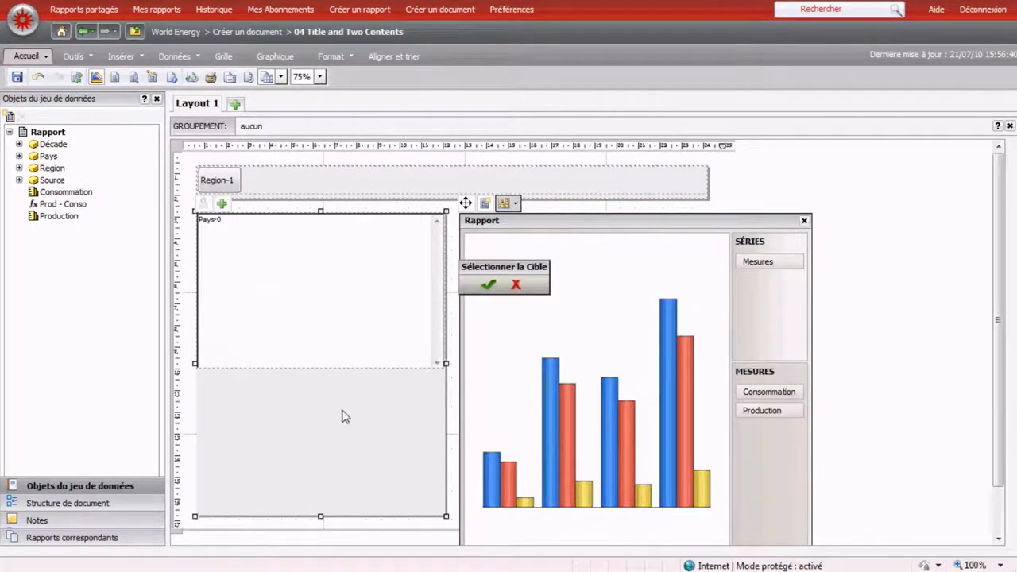
{"action": "left_click", "coordinate": [488, 285]}
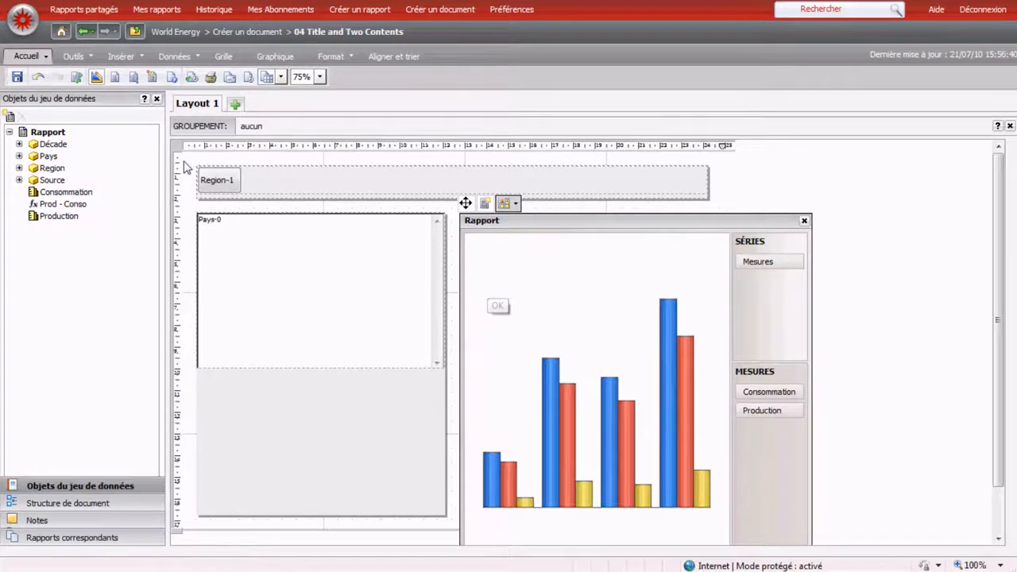
- Run the dashboard in Flash mode at 100% zoom and filter it to Europe & Eurasia and France
{"action": "left_click", "coordinate": [175, 81]}
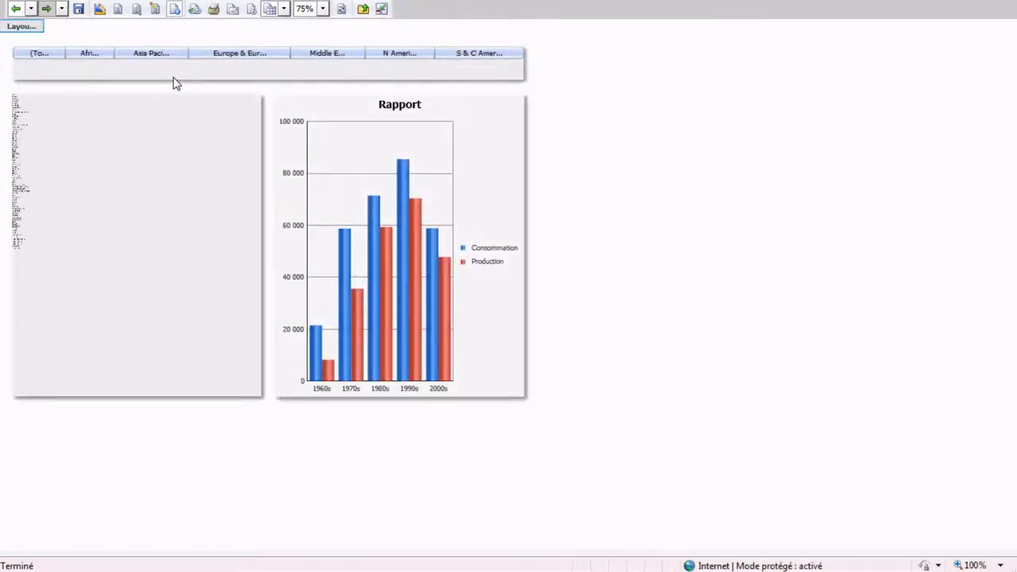
{"action": "left_click", "coordinate": [323, 9]}
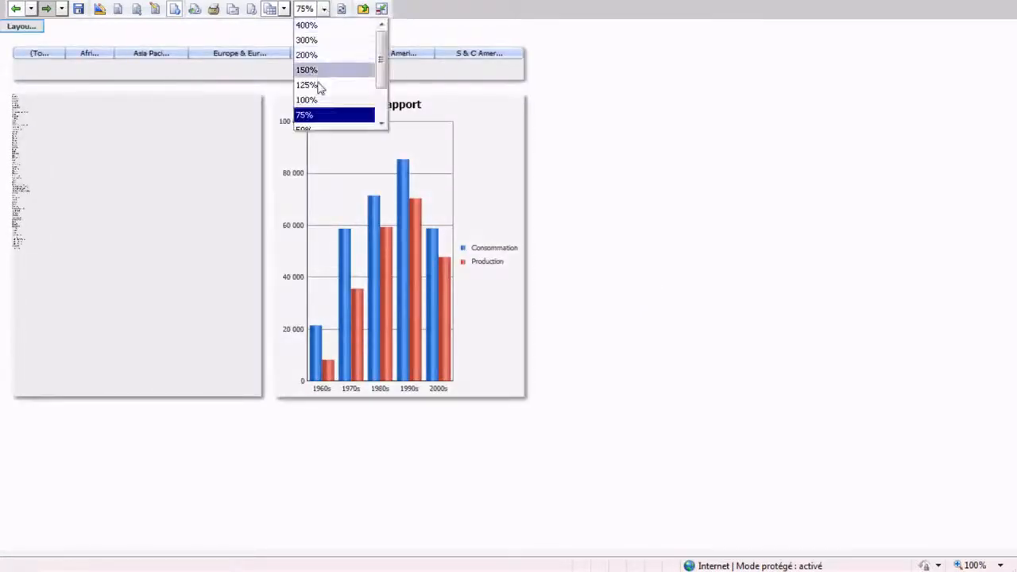
{"action": "left_click", "coordinate": [320, 99]}
{"action": "left_click", "coordinate": [324, 66]}
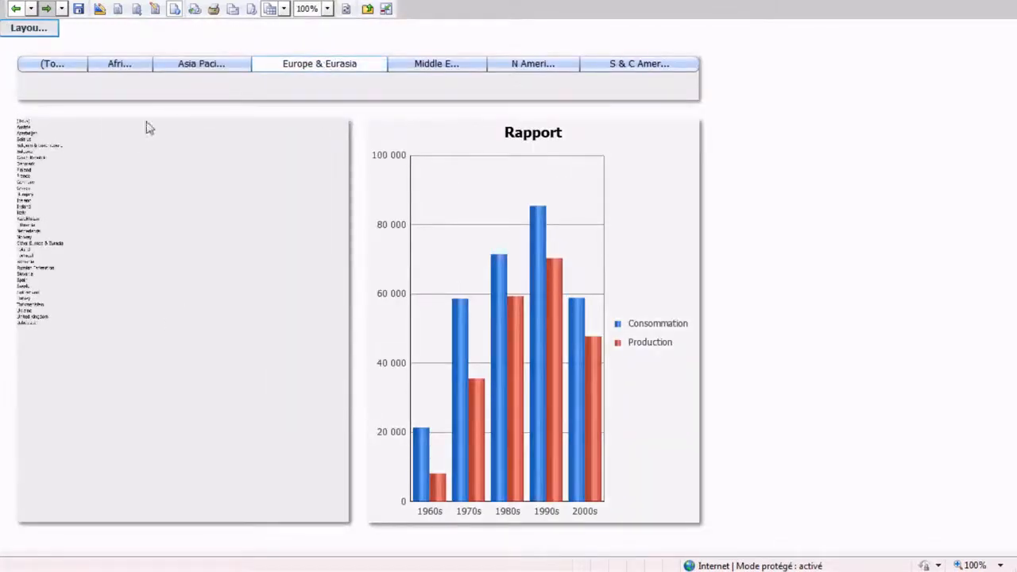
{"action": "left_click", "coordinate": [62, 181]}
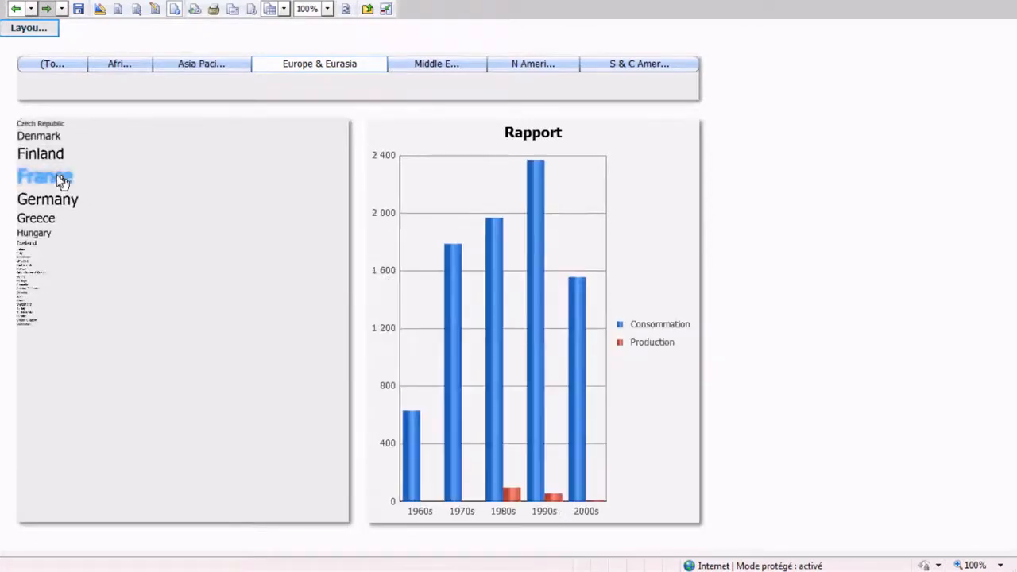